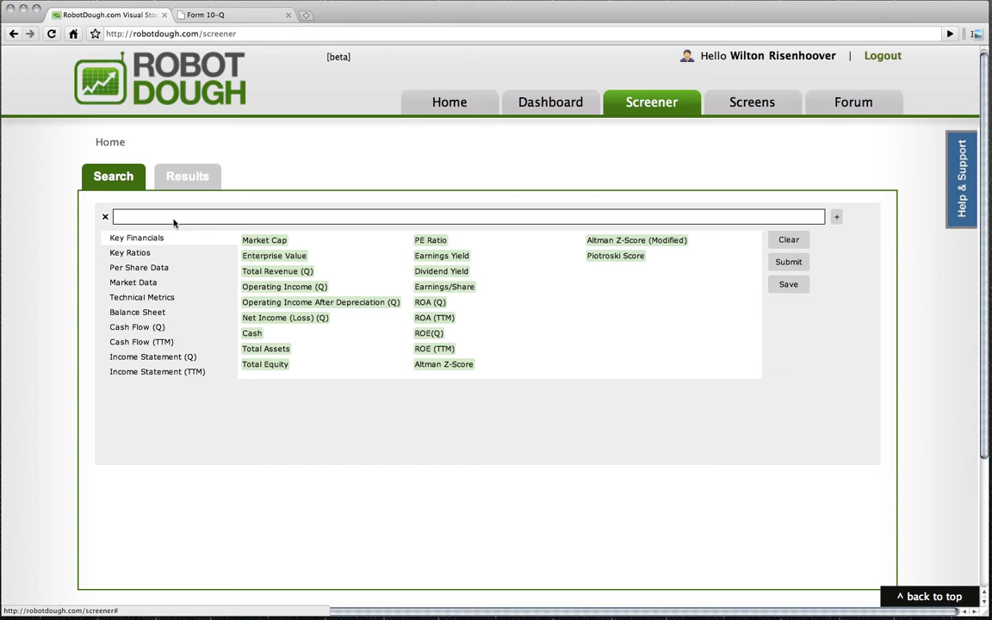
{"action": "left_click", "coordinate": [267, 241]}
{"action": "left_click", "coordinate": [174, 222]}
{"action": "key", "text": "BackSpace"}
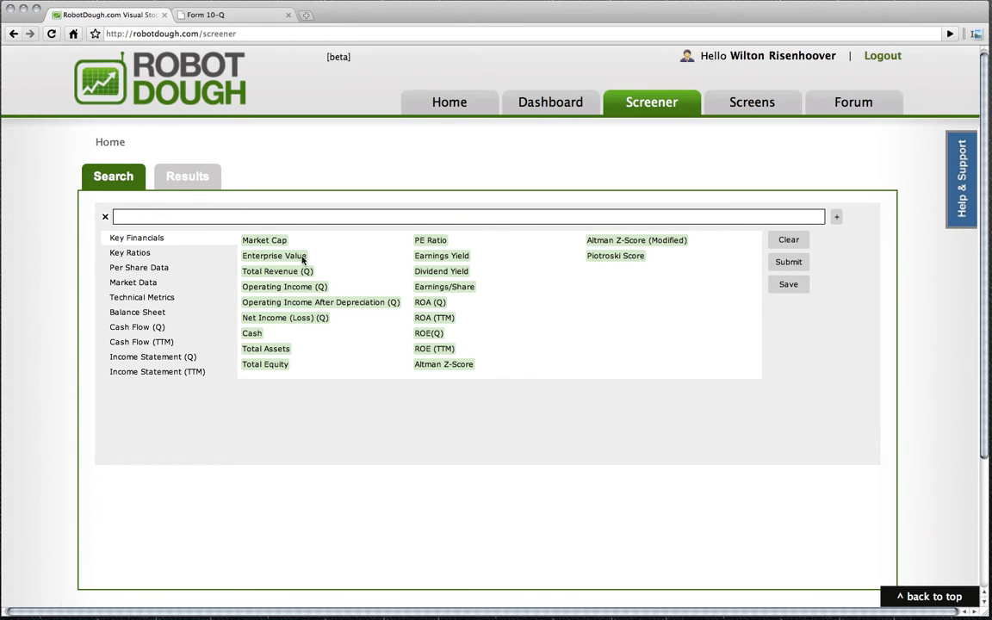
Step: Browse the metrics offered in each category, from Key Ratios to Income Statement (TTM), and return to Key Financials
{"action": "left_click", "coordinate": [126, 253]}
{"action": "left_click", "coordinate": [127, 267]}
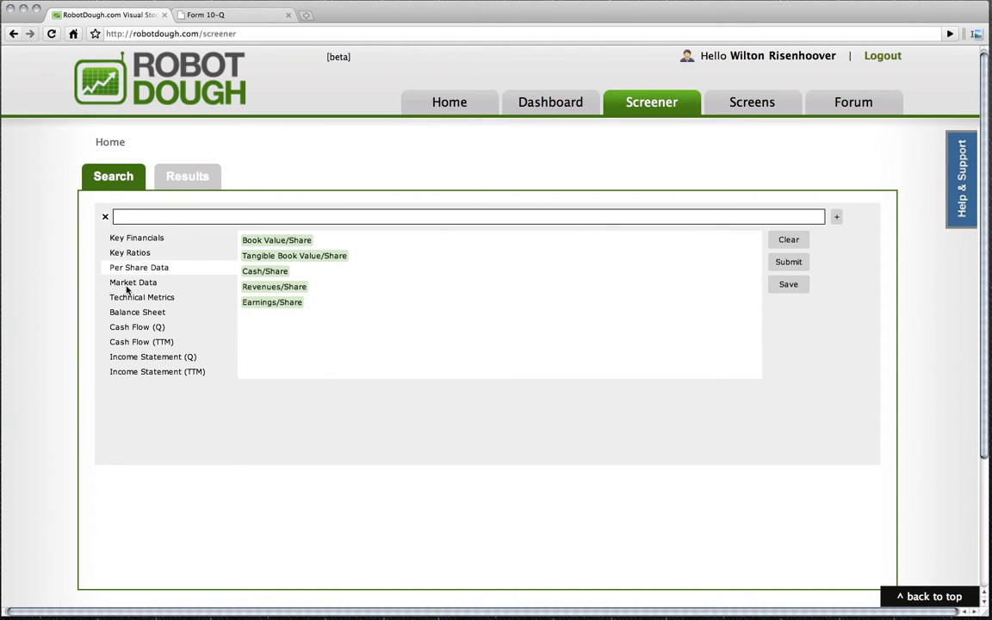
{"action": "left_click", "coordinate": [128, 285]}
{"action": "left_click", "coordinate": [134, 297]}
{"action": "left_click", "coordinate": [143, 314]}
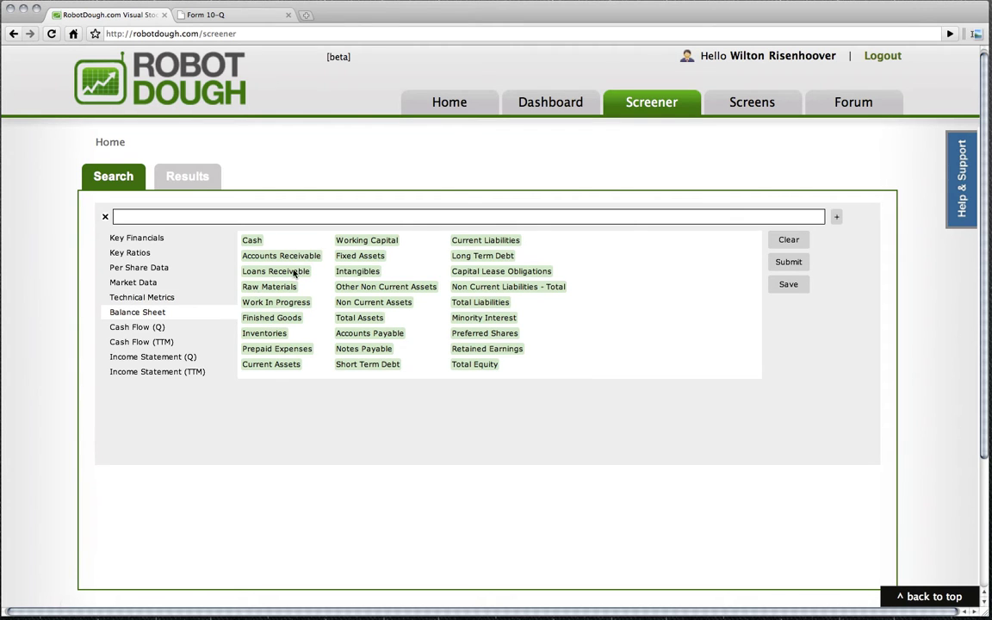
{"action": "left_click", "coordinate": [148, 328]}
{"action": "left_click", "coordinate": [155, 342]}
{"action": "left_click", "coordinate": [156, 357]}
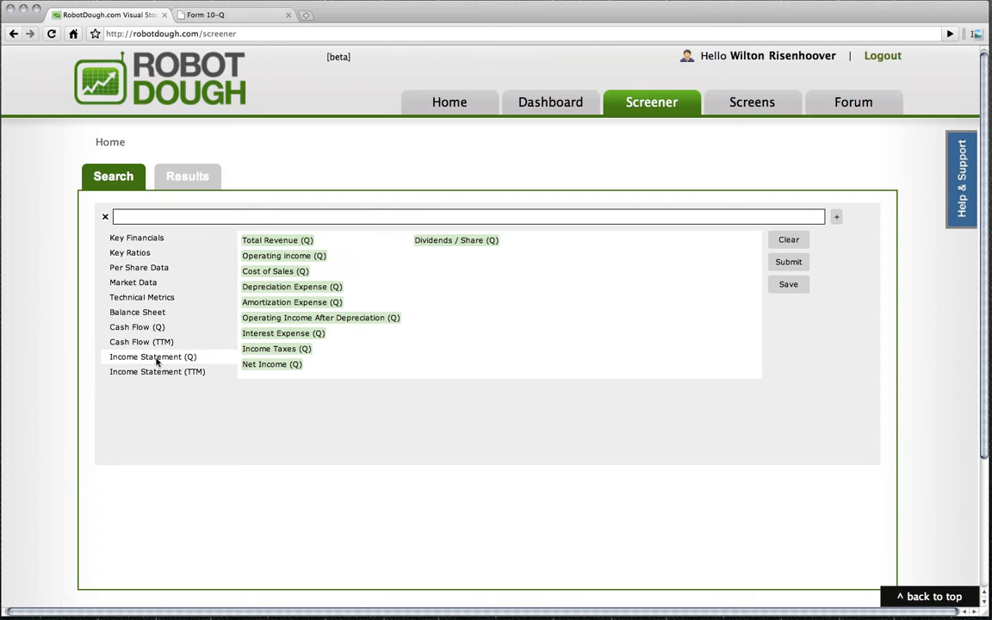
{"action": "left_click", "coordinate": [137, 372]}
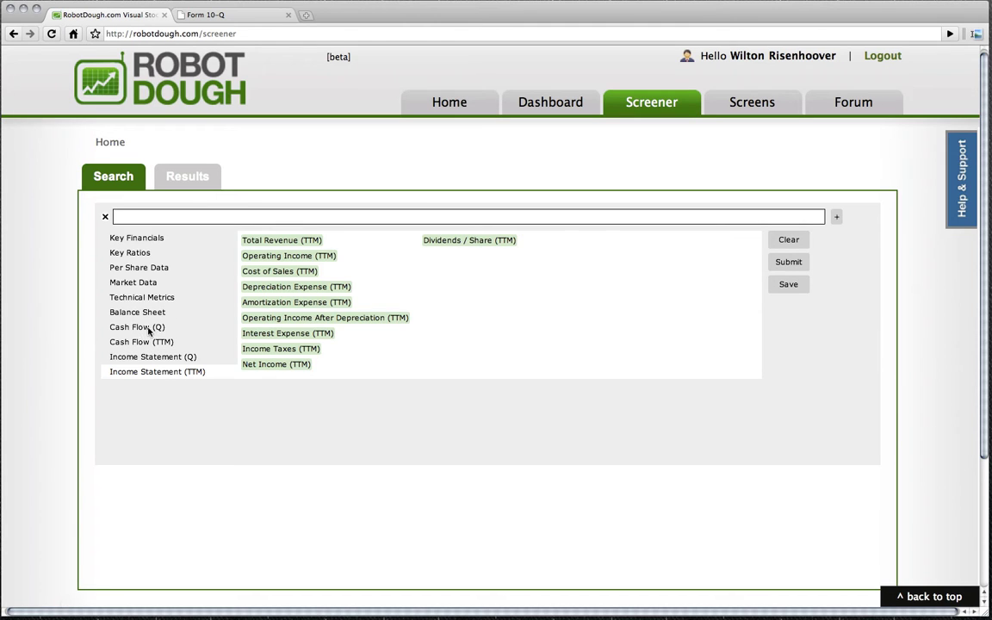
{"action": "left_click", "coordinate": [149, 328]}
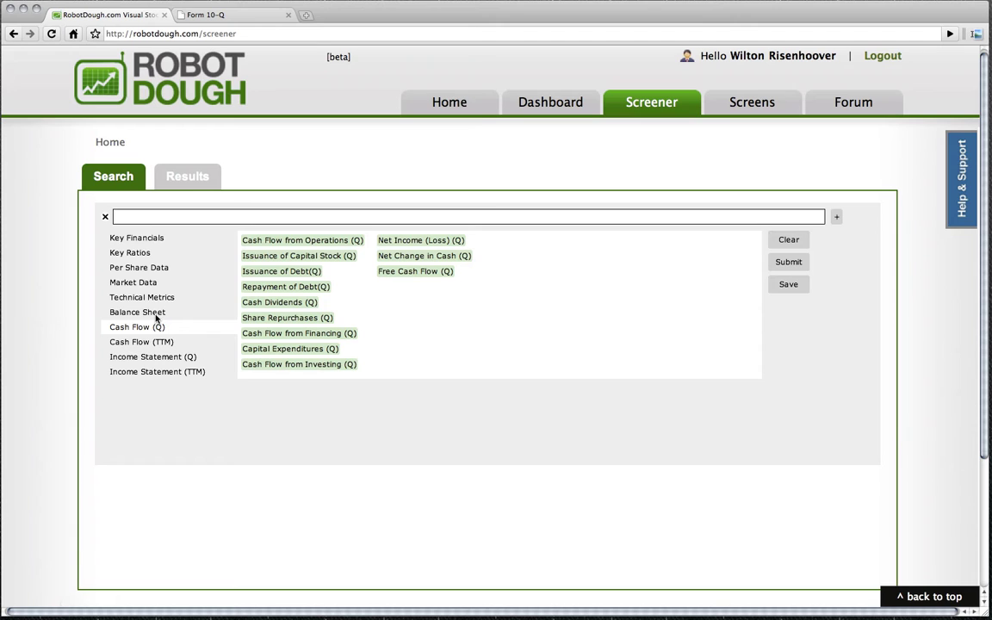
{"action": "left_click", "coordinate": [142, 309]}
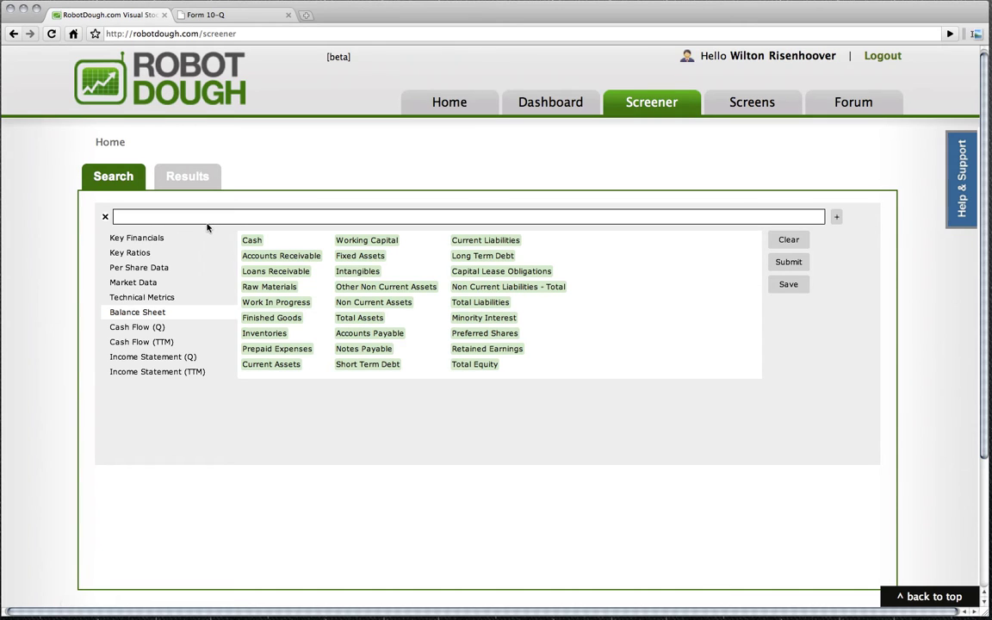
{"action": "left_click", "coordinate": [153, 243]}
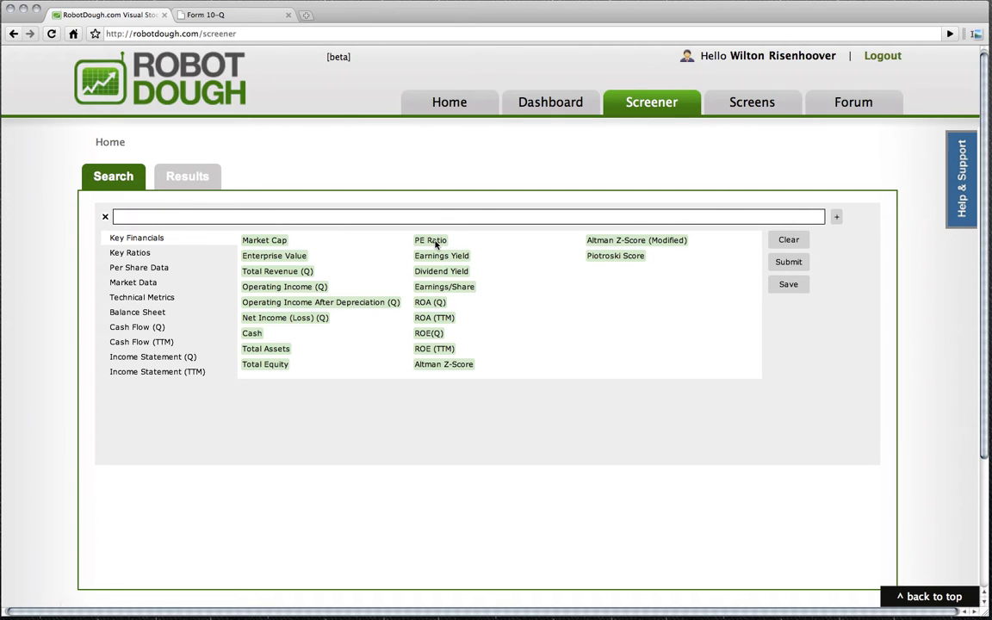
Step: Enter the criterion PE Ratio < 15 and submit the stock search
{"action": "left_click", "coordinate": [436, 242]}
{"action": "left_click", "coordinate": [158, 216]}
{"action": "left_click", "coordinate": [422, 239]}
{"action": "left_click", "coordinate": [158, 218]}
{"action": "type", "text": "PE"}
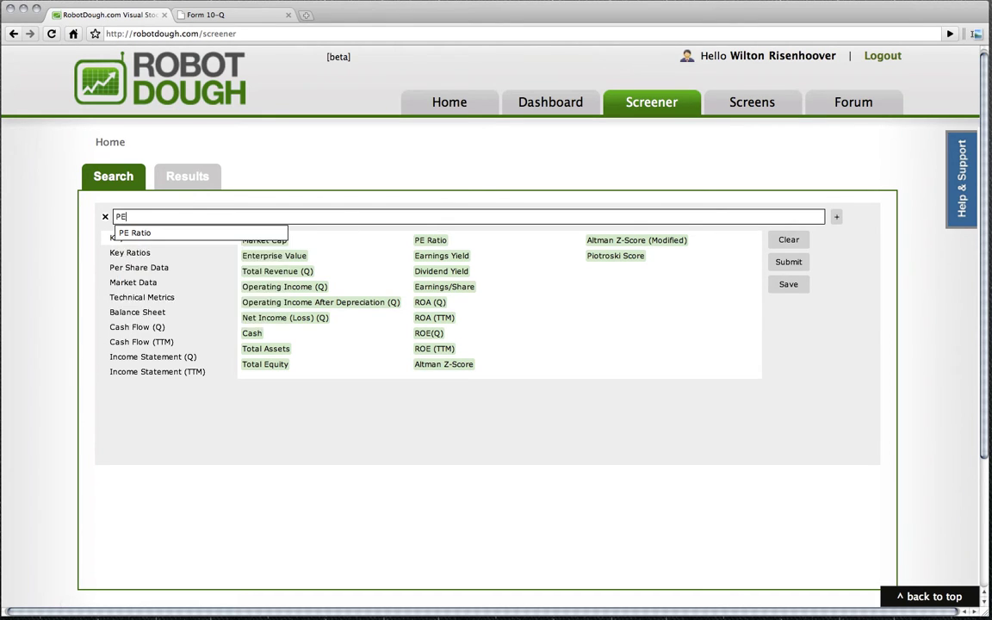
{"action": "key", "text": "Down"}
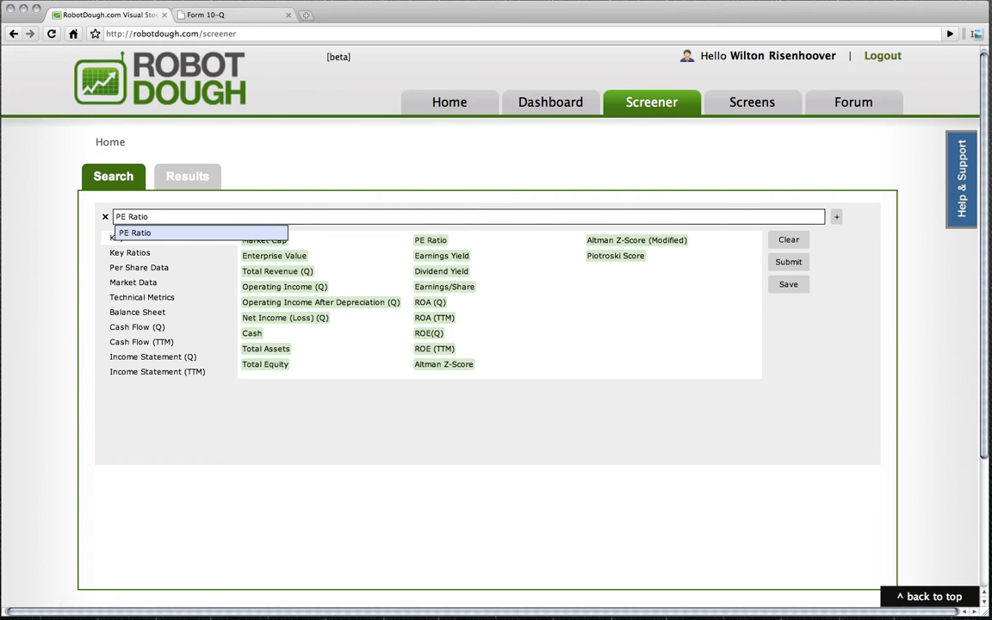
{"action": "key", "text": "Return"}
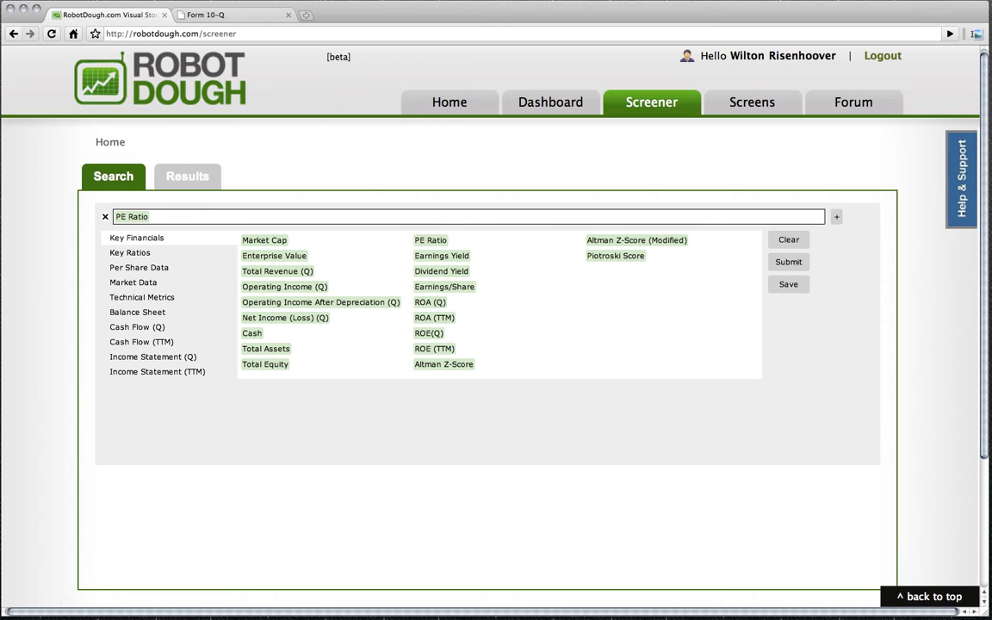
{"action": "type", "text": "< 15"}
{"action": "left_click", "coordinate": [788, 262]}
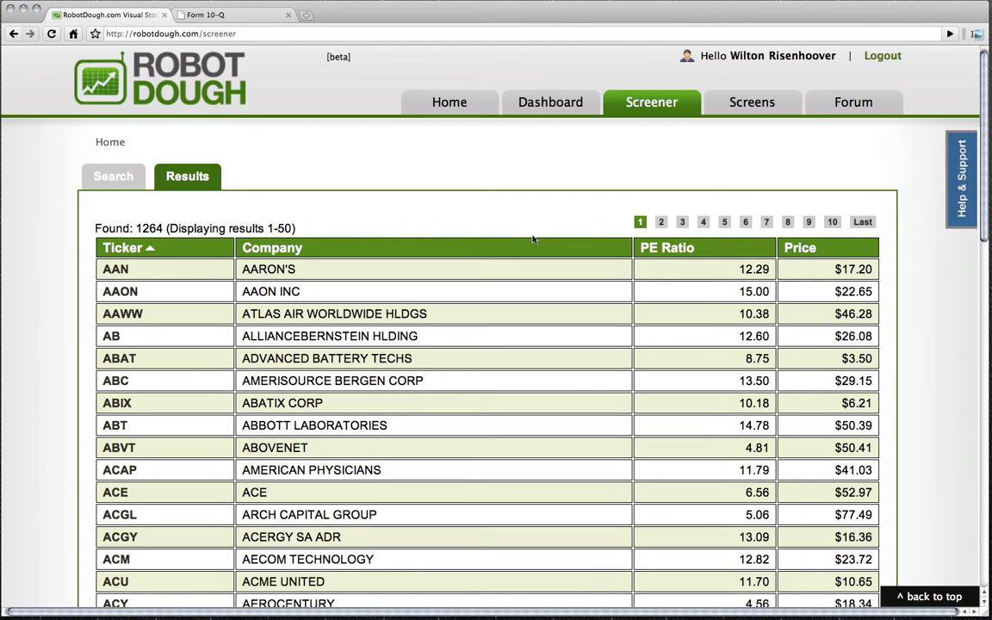
Step: Sort the search results by PE Ratio in descending and then ascending order
{"action": "left_click", "coordinate": [135, 179]}
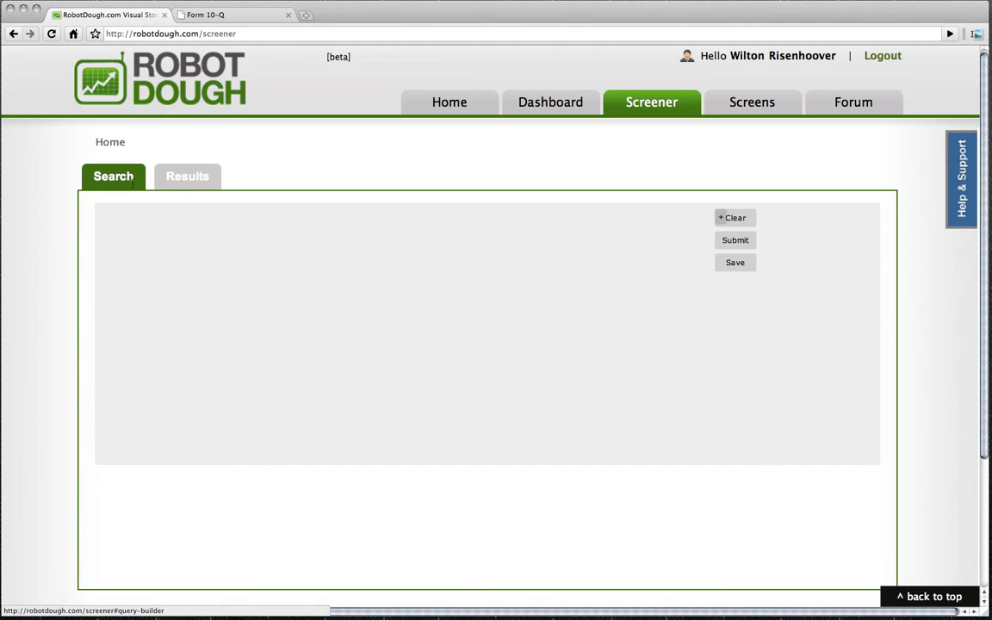
{"action": "left_click", "coordinate": [176, 181]}
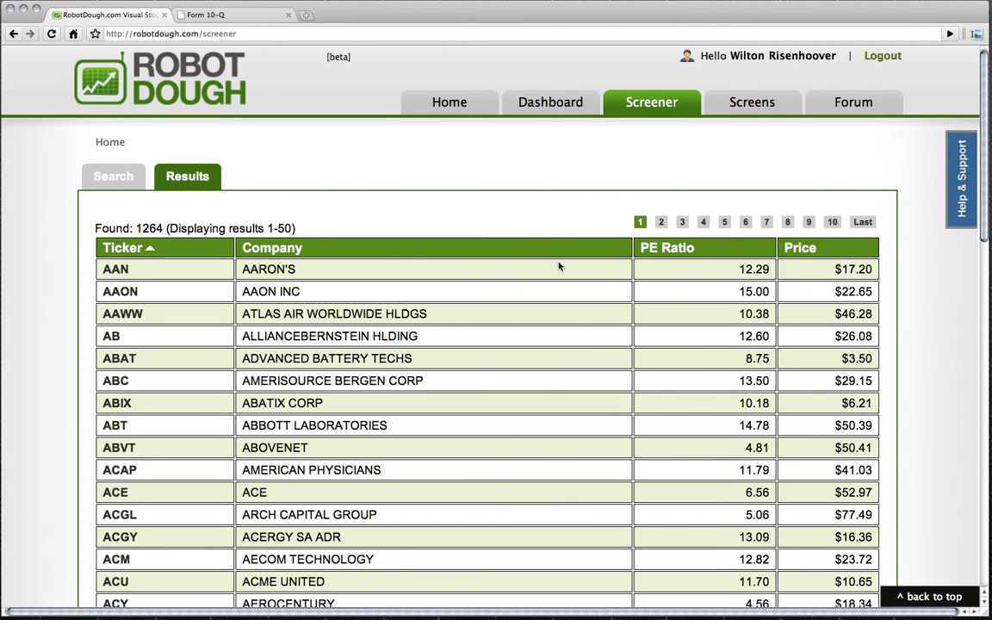
{"action": "left_click", "coordinate": [668, 250]}
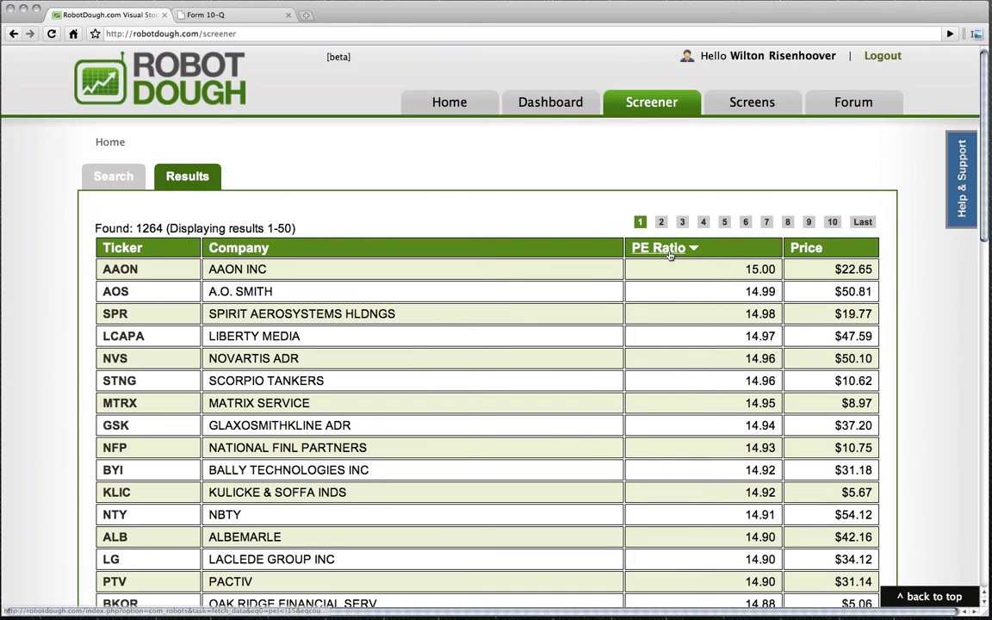
{"action": "left_click", "coordinate": [666, 250]}
Step: View page 9 of the results sorted by descending Price, and return to the ascending PE Ratio order
{"action": "left_click", "coordinate": [806, 248]}
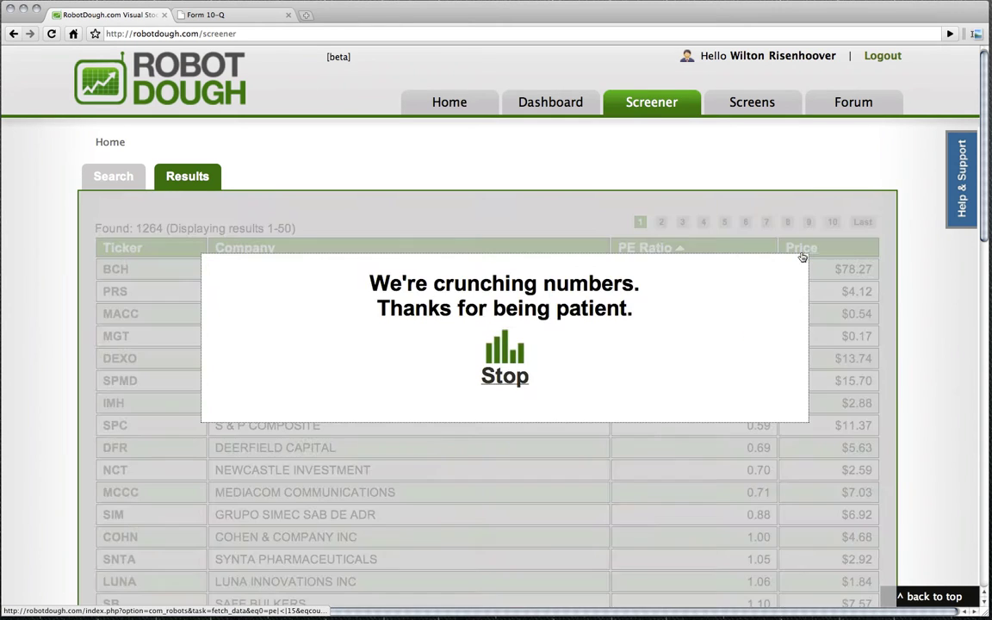
{"action": "left_click", "coordinate": [808, 222]}
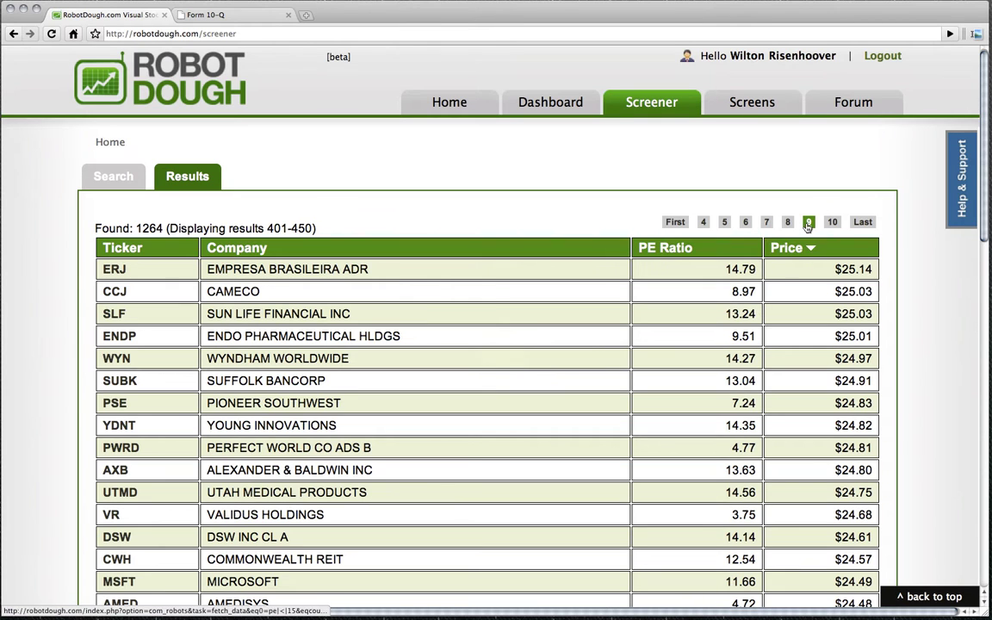
{"action": "left_click", "coordinate": [654, 248]}
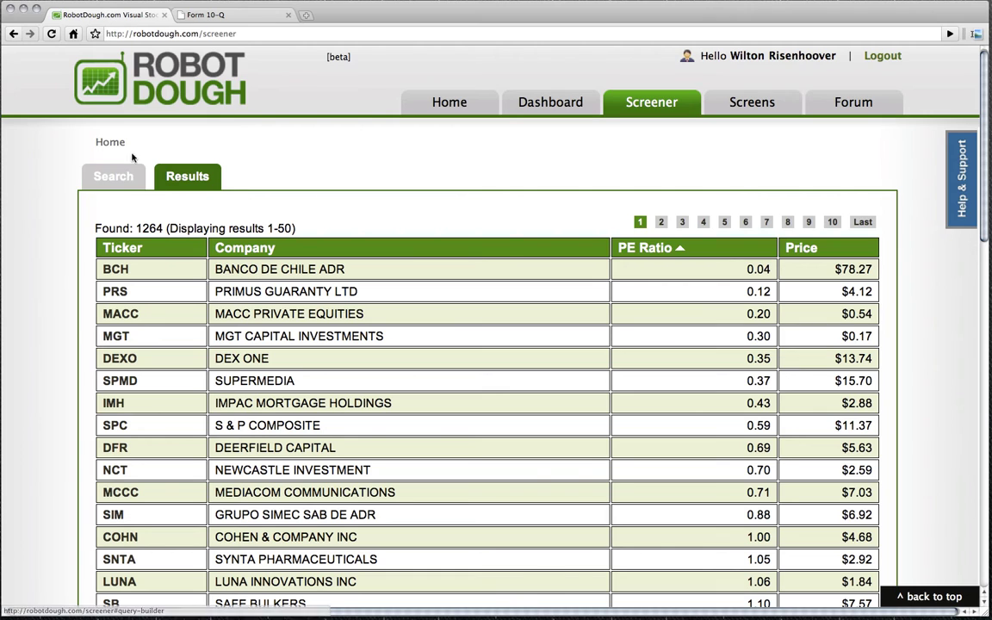
Step: Return to the search form and set its first criterion to Net Income (Q) > 0
{"action": "left_click", "coordinate": [114, 177]}
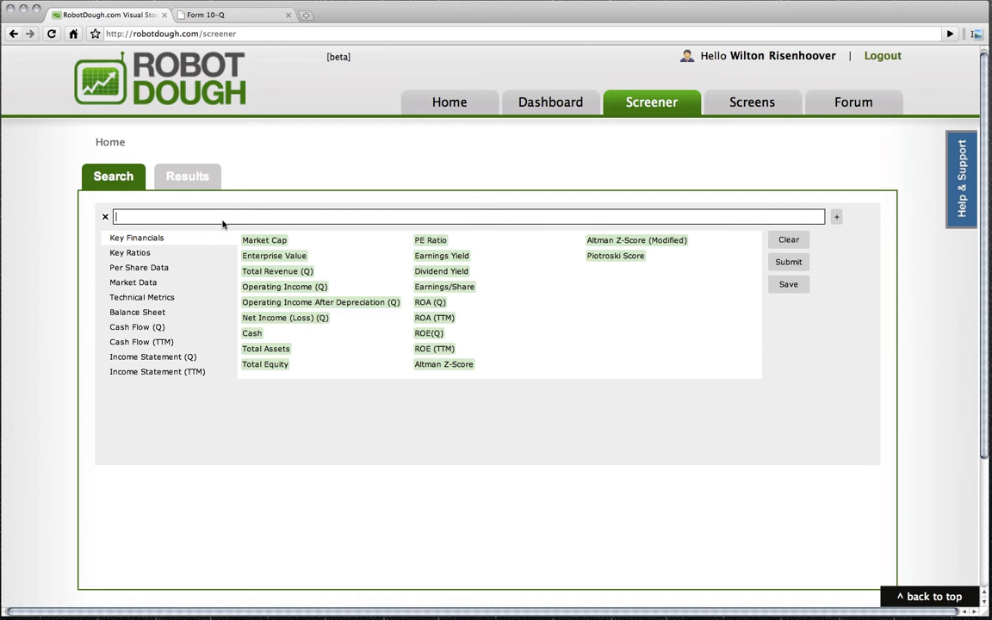
{"action": "type", "text": "PE"}
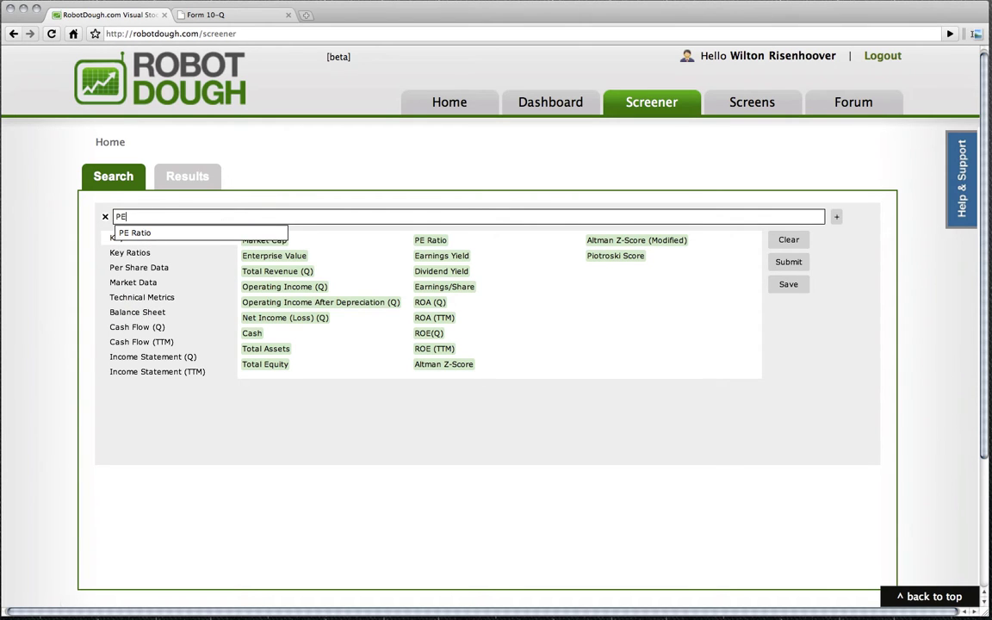
{"action": "key", "text": "Return"}
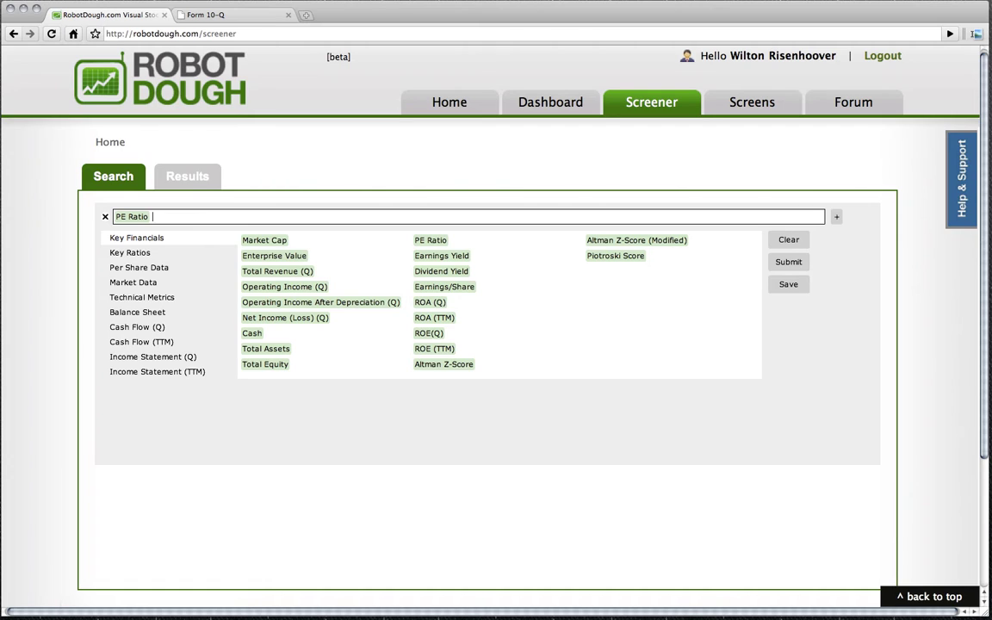
{"action": "key", "text": "BackSpace"}
{"action": "type", "text": "net"}
{"action": "key", "text": "Down"}
{"action": "key", "text": "Down"}
{"action": "key", "text": "Down"}
{"action": "key", "text": "Down"}
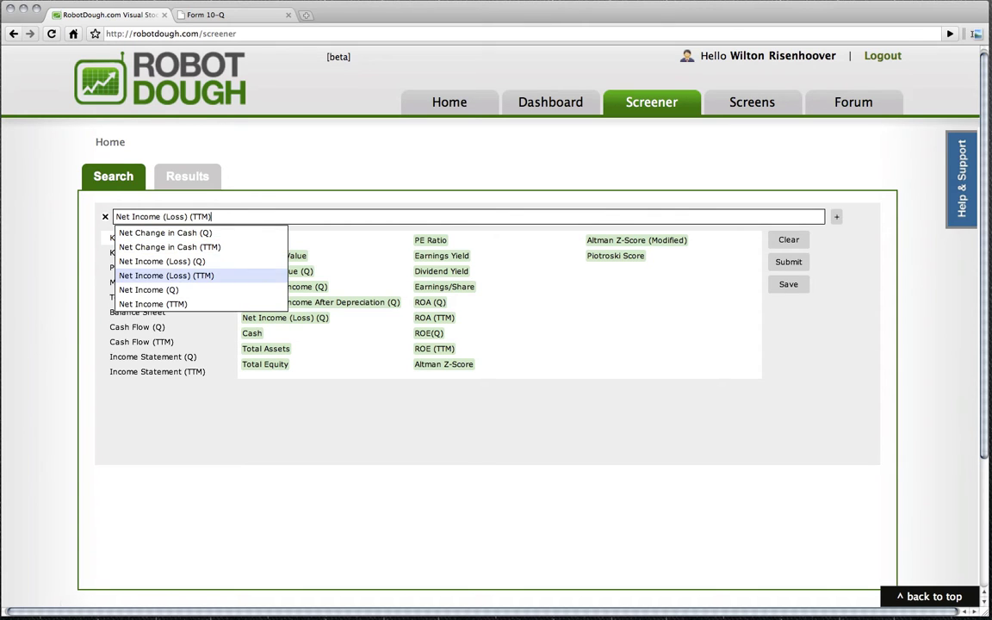
{"action": "key", "text": "Down"}
{"action": "key", "text": "Return"}
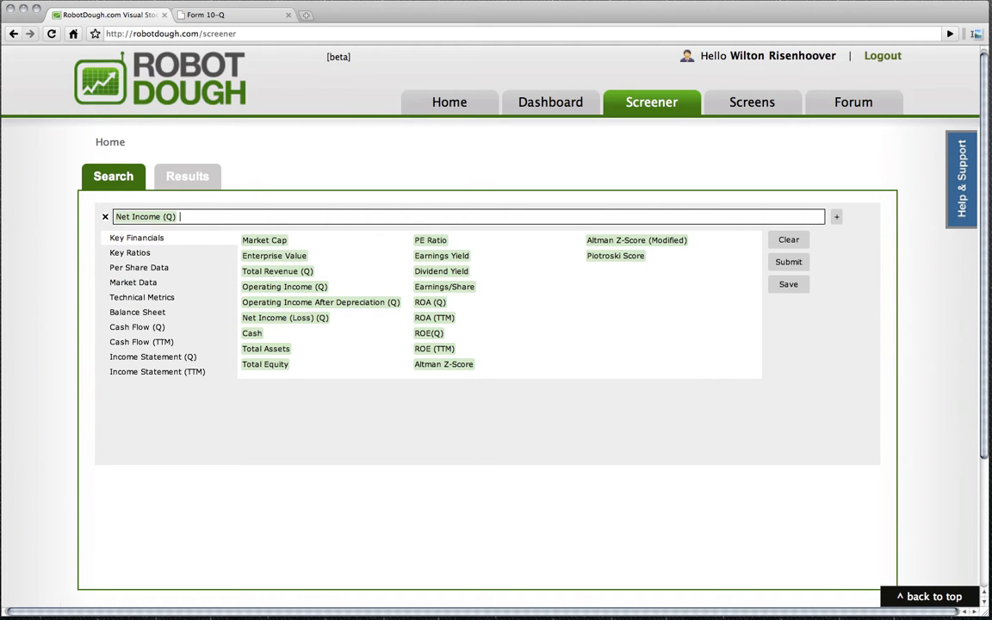
{"action": "type", "text": "> 0"}
Step: Add a second criterion, Free Cash Flow (Q) < 0, and submit the search to review the matching stocks
{"action": "key", "text": "Return"}
{"action": "type", "text": "Free"}
{"action": "key", "text": "Down"}
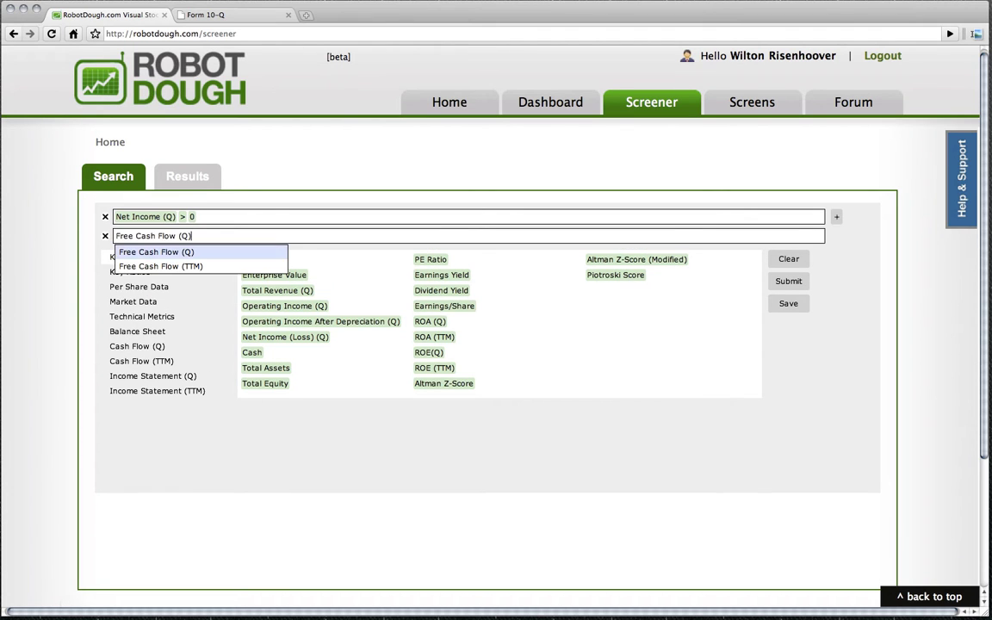
{"action": "key", "text": "Return"}
{"action": "type", "text": "< 0"}
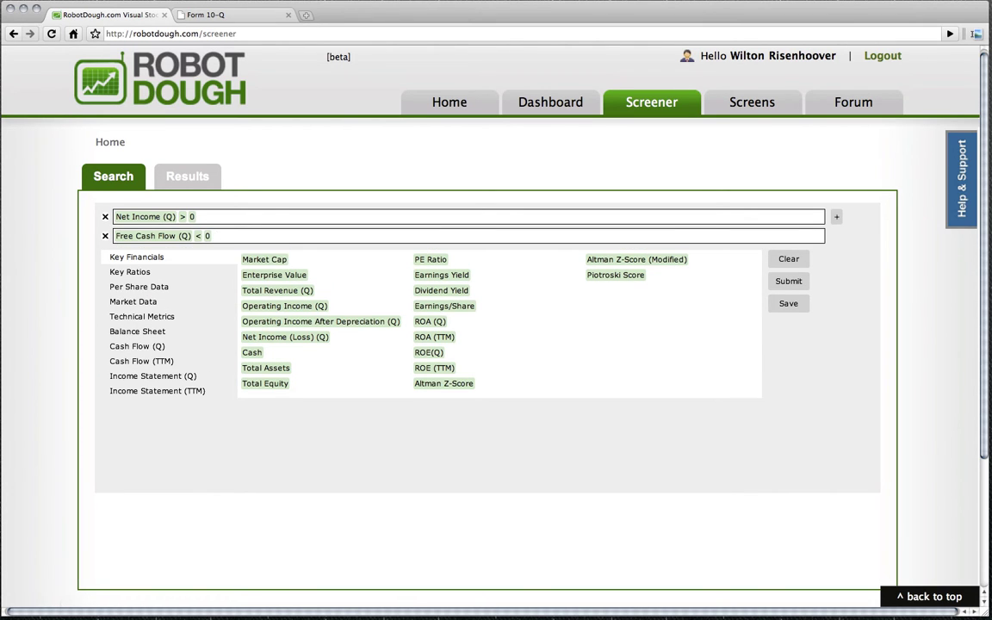
{"action": "key", "text": "Return"}
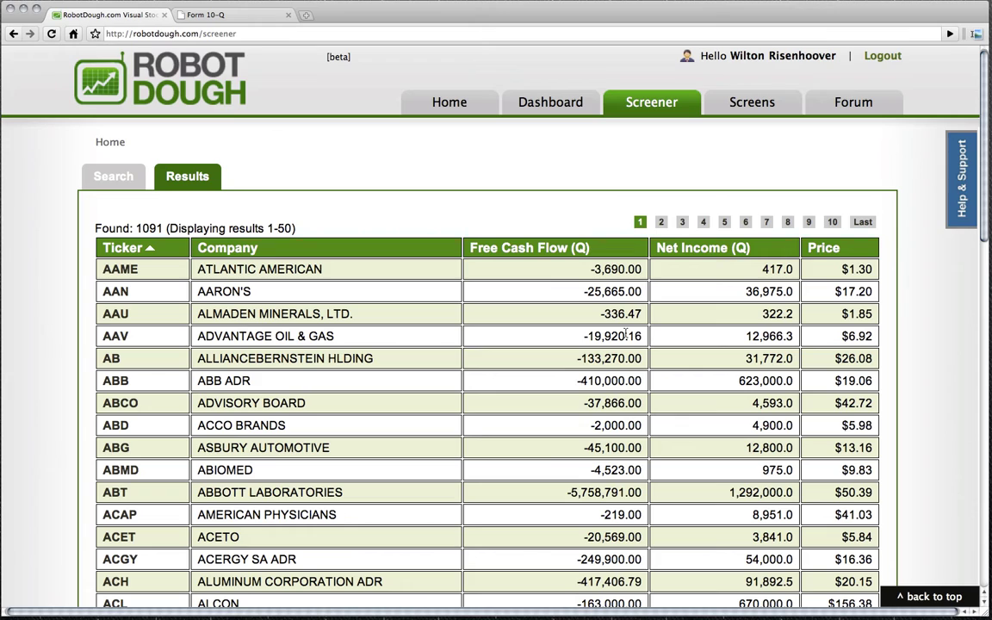
{"action": "scroll", "coordinate": [742, 306], "scroll_direction": "down", "scroll_amount": 1}
{"action": "scroll", "coordinate": [741, 306], "scroll_direction": "up", "scroll_amount": 1}
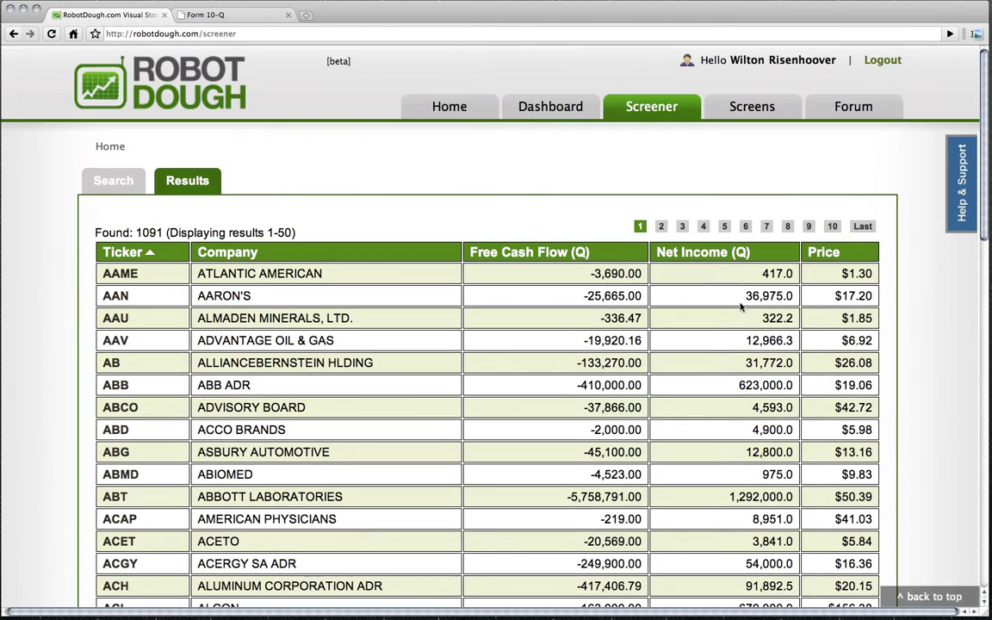
{"action": "scroll", "coordinate": [739, 338], "scroll_direction": "down", "scroll_amount": 5}
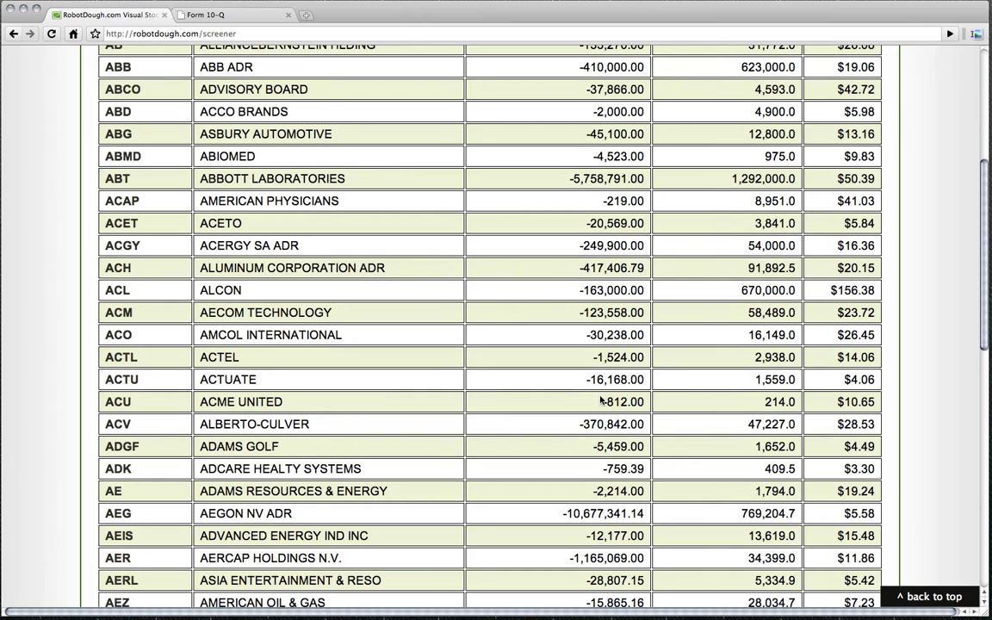
{"action": "scroll", "coordinate": [545, 362], "scroll_direction": "up", "scroll_amount": 5}
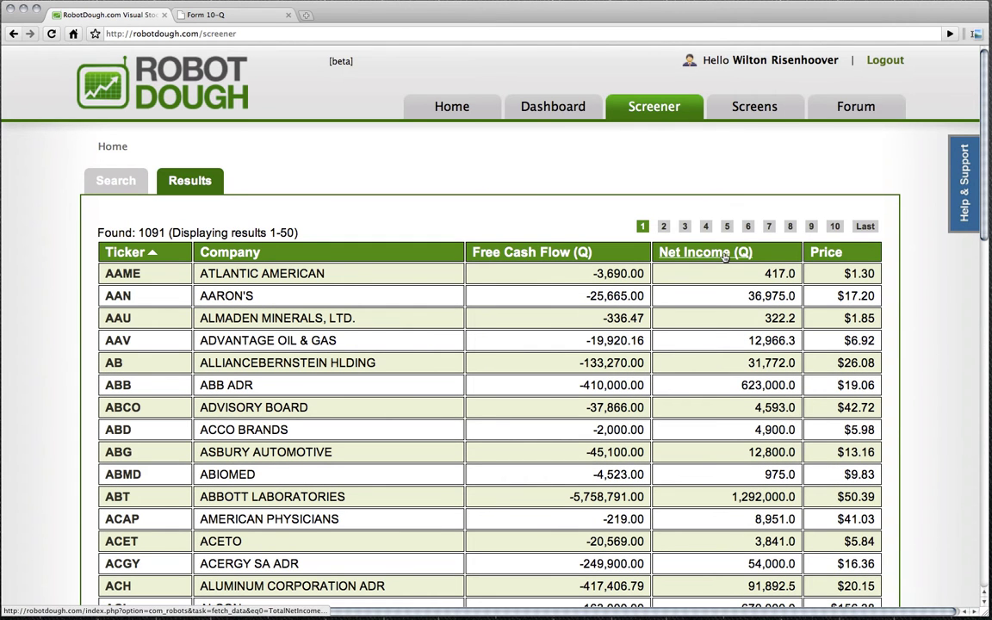
Step: Return to the search form and delete the Net Income (Q) and Free Cash Flow (Q) criteria
{"action": "left_click", "coordinate": [107, 186]}
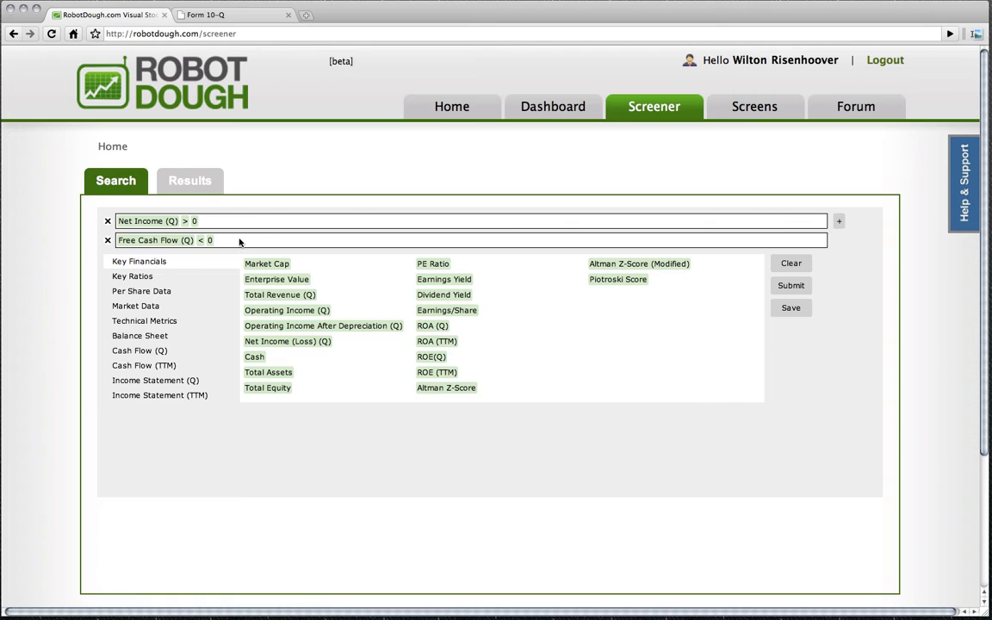
{"action": "key", "text": "BackSpace"}
{"action": "key", "text": "BackSpace"}
{"action": "key", "text": "BackSpace"}
{"action": "key", "text": "BackSpace"}
{"action": "key", "text": "BackSpace"}
{"action": "key", "text": "BackSpace"}
{"action": "key", "text": "BackSpace"}
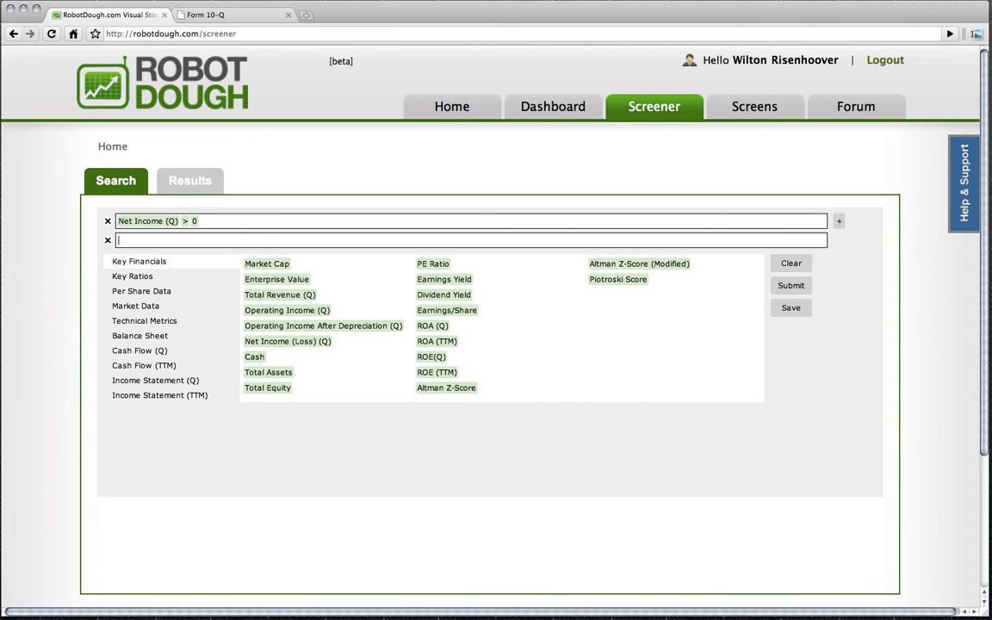
Step: Enter PE Ratio < 15 as the first criterion of the new search
{"action": "type", "text": "PE"}
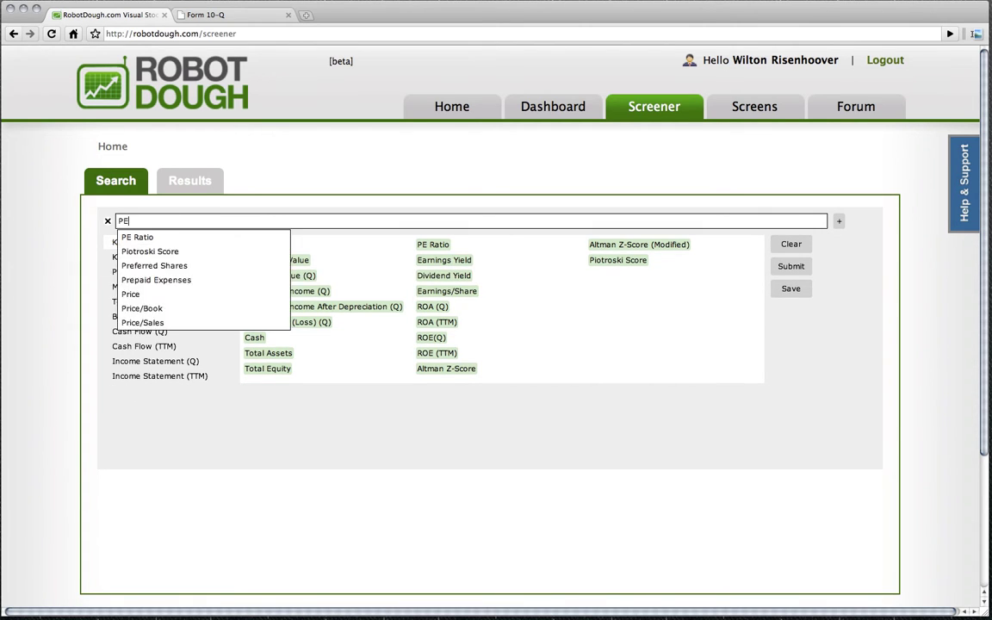
{"action": "key", "text": "Down"}
{"action": "key", "text": "Return"}
{"action": "type", "text": "< "}
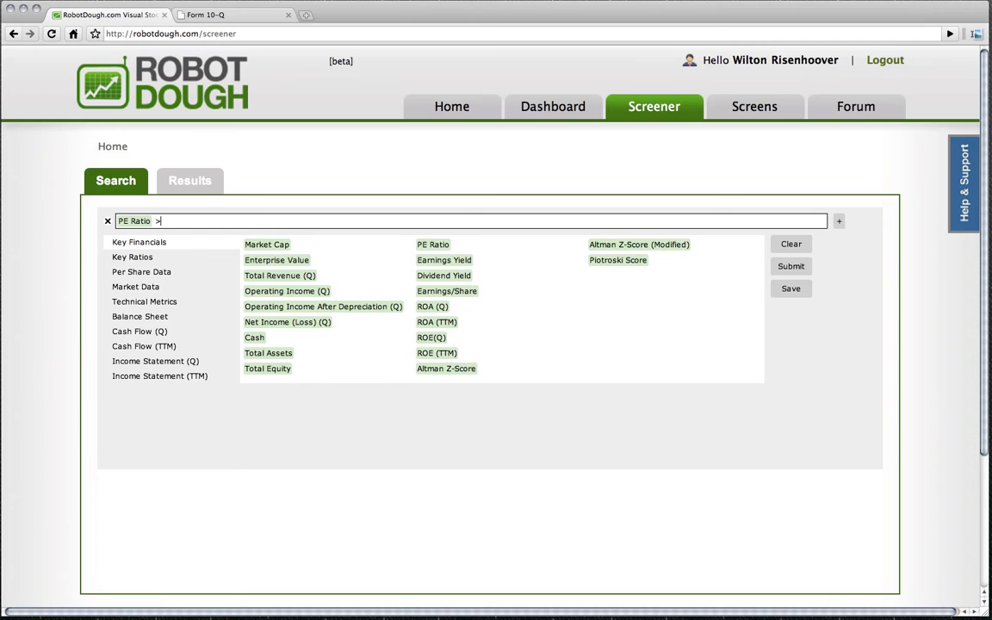
{"action": "type", "text": "15"}
Step: Add Free Cash Flow (Q) > 0 as the second search criterion
{"action": "key", "text": "Return"}
{"action": "type", "text": "free"}
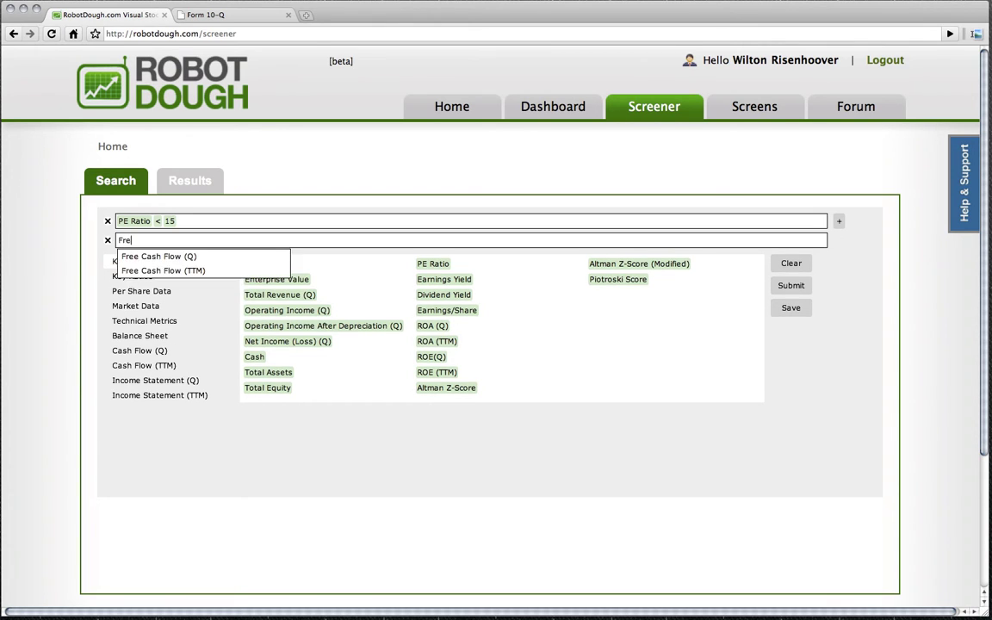
{"action": "key", "text": "Down"}
{"action": "key", "text": "Return"}
{"action": "type", "text": "> 0"}
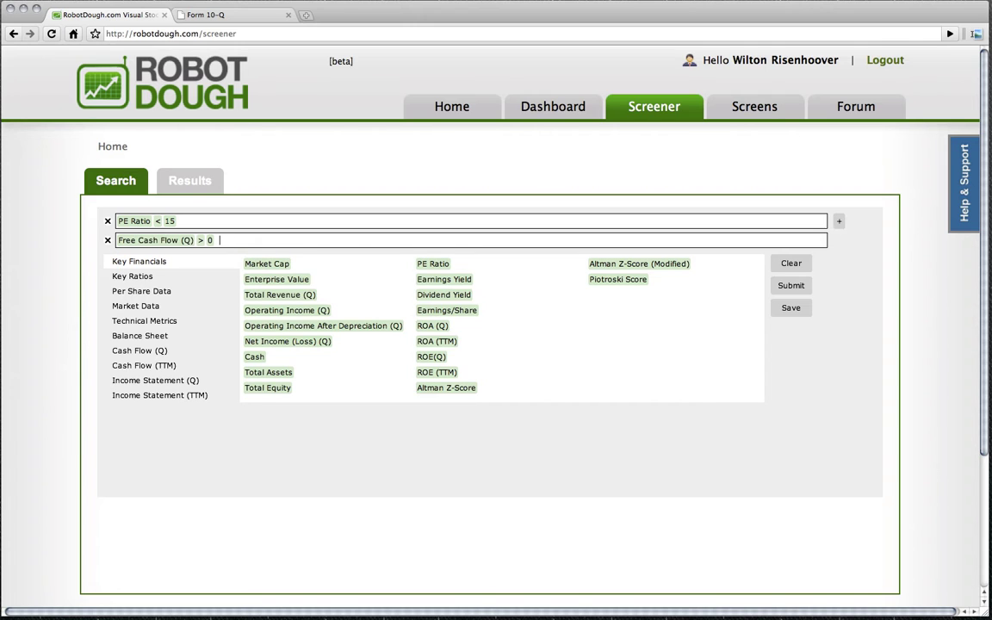
Step: Submit the search for PE Ratio < 15 and Free Cash Flow (Q) > 0 and look through the matching stocks
{"action": "key", "text": "Return"}
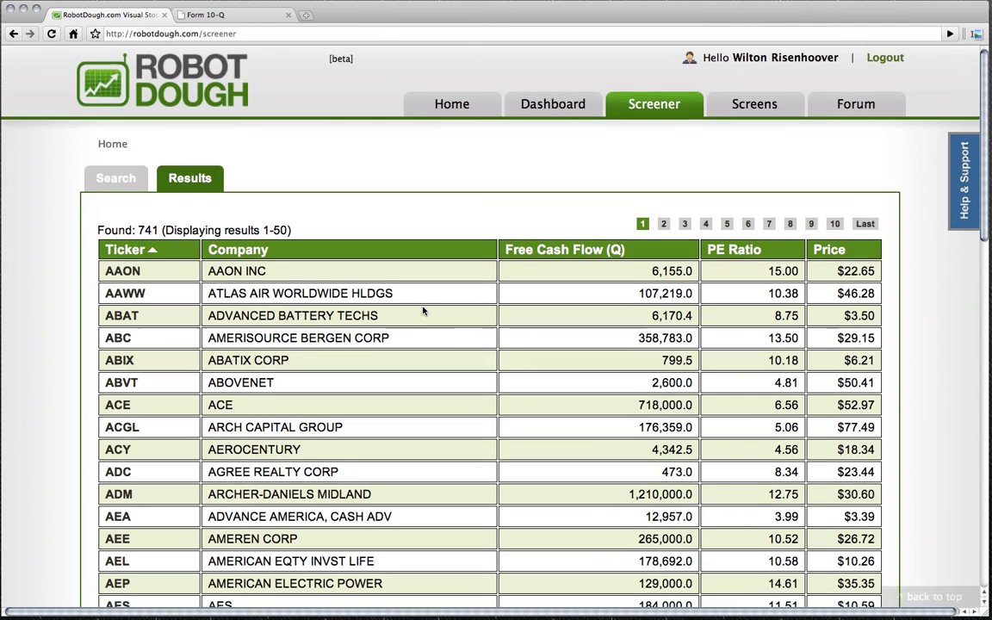
{"action": "scroll", "coordinate": [423, 311], "scroll_direction": "down", "scroll_amount": 5}
{"action": "scroll", "coordinate": [423, 311], "scroll_direction": "up", "scroll_amount": 5}
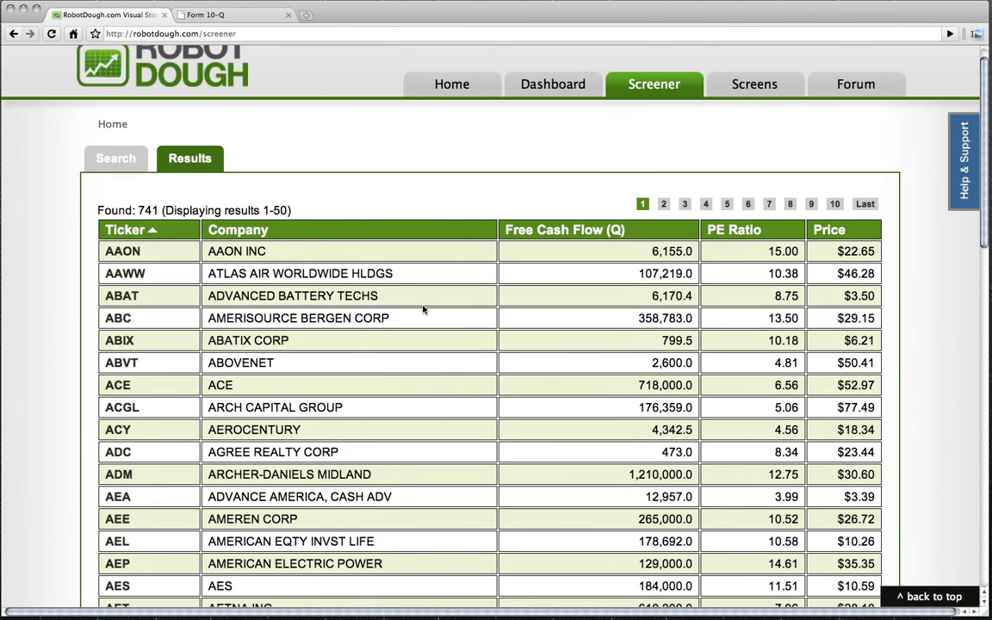
{"action": "scroll", "coordinate": [423, 309], "scroll_direction": "down", "scroll_amount": 10}
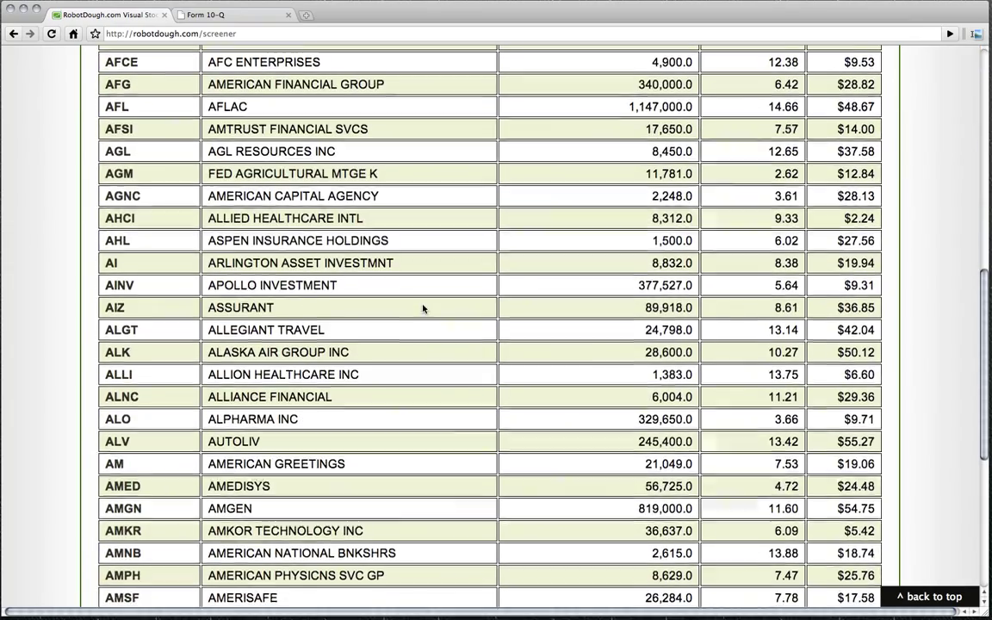
{"action": "scroll", "coordinate": [423, 309], "scroll_direction": "up", "scroll_amount": 10}
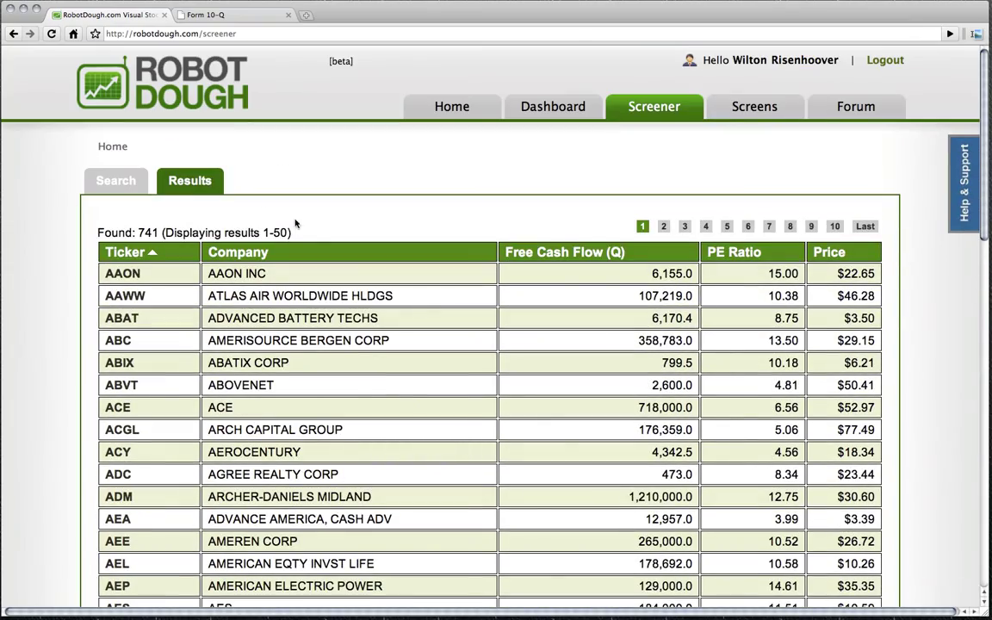
Step: Return to the search form and delete the Free Cash Flow (Q) criterion and the value 15 from the PE Ratio criterion
{"action": "left_click", "coordinate": [115, 182]}
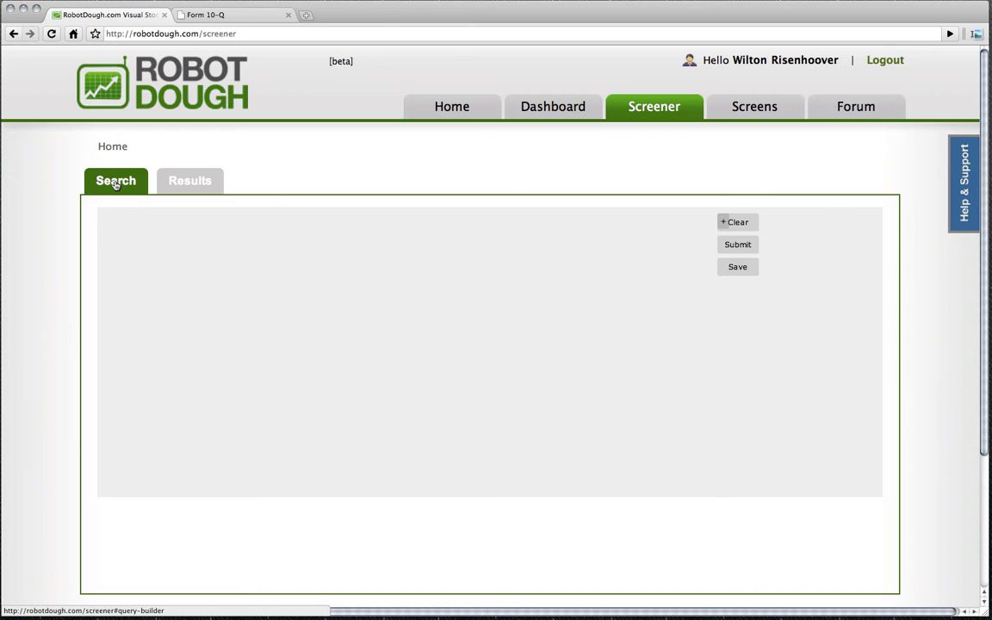
{"action": "left_click", "coordinate": [241, 244]}
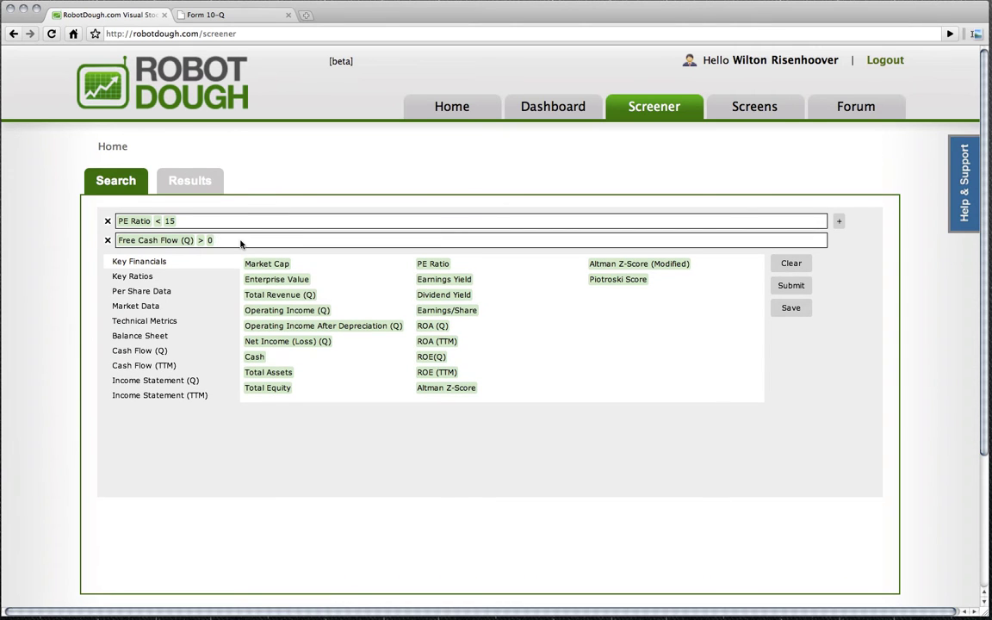
{"action": "key", "text": "BackSpace"}
{"action": "key", "text": "BackSpace"}
{"action": "key", "text": "BackSpace"}
{"action": "key", "text": "BackSpace"}
{"action": "key", "text": "BackSpace"}
{"action": "key", "text": "BackSpace"}
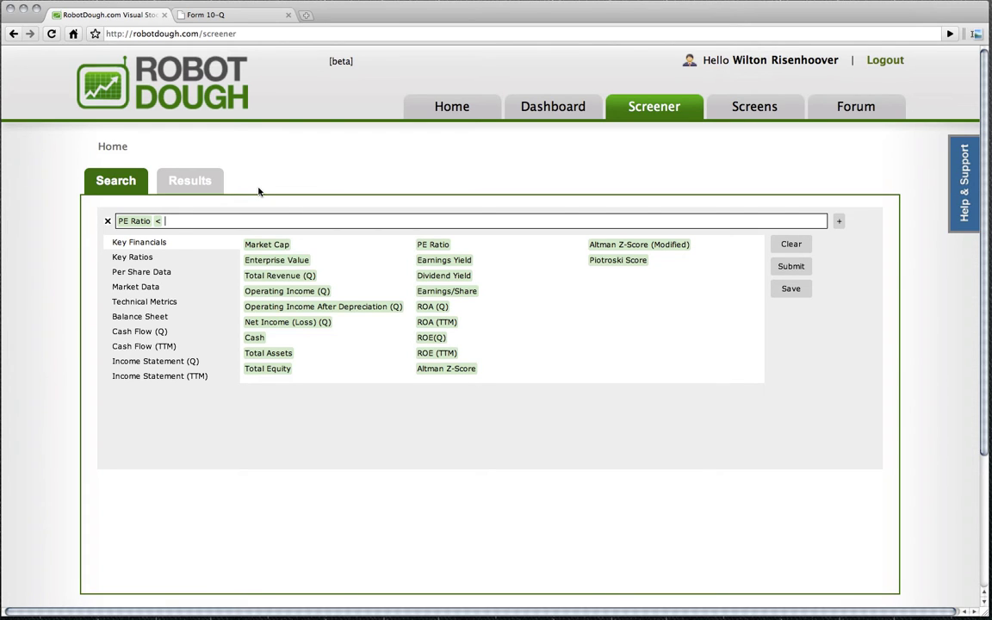
Step: Switch to the Form 10-Q filing and examine net income, operating income and interest expense for the three months ended June 30, 2010
{"action": "left_click", "coordinate": [233, 18]}
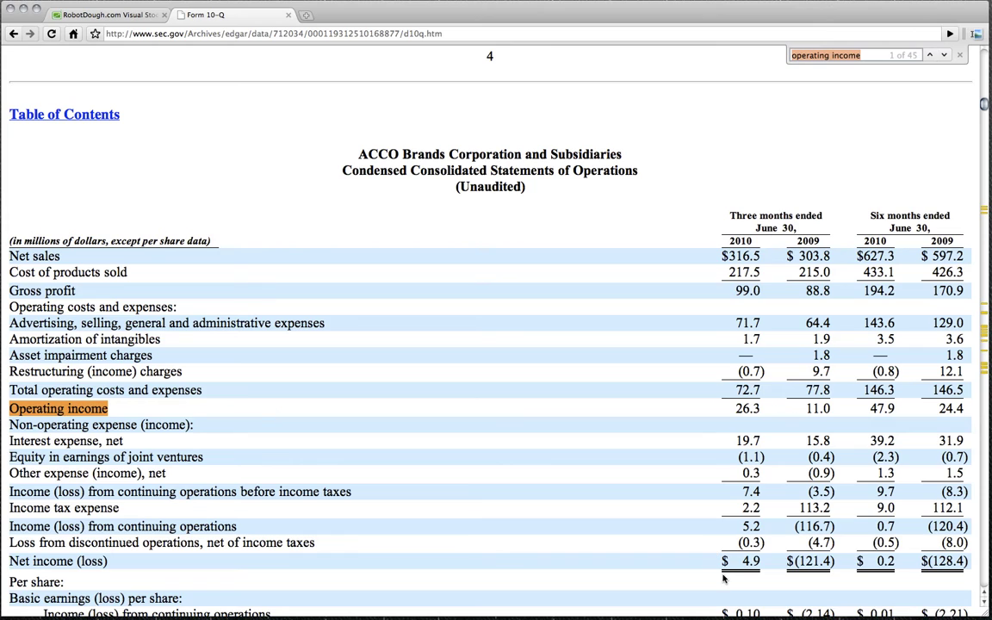
{"action": "left_click_drag", "start_coordinate": [740, 562], "coordinate": [762, 565]}
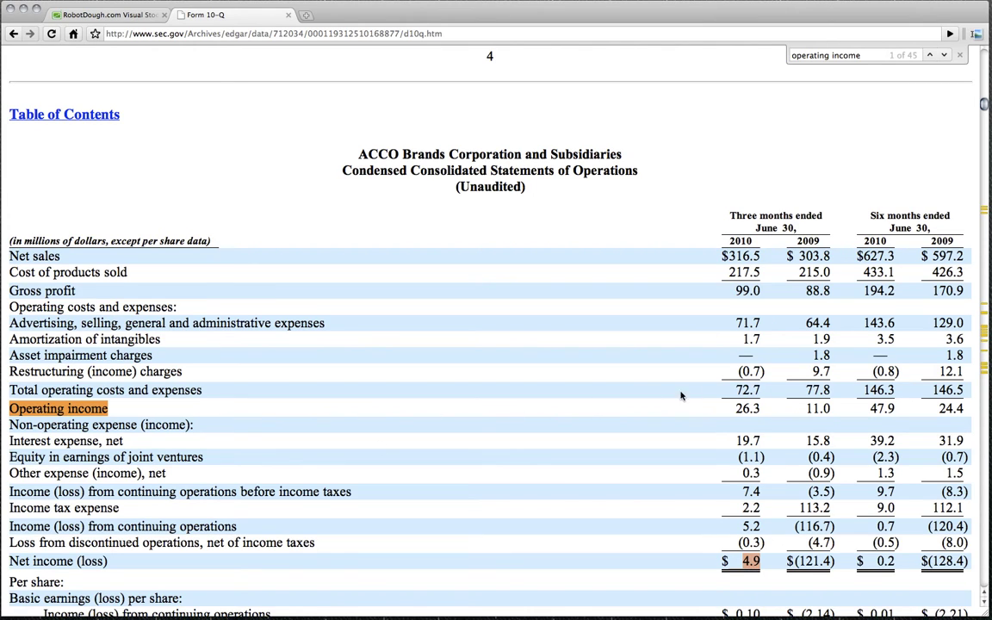
{"action": "left_click_drag", "start_coordinate": [740, 410], "coordinate": [764, 410]}
{"action": "left_click", "coordinate": [753, 410]}
{"action": "left_click_drag", "start_coordinate": [738, 442], "coordinate": [743, 442]}
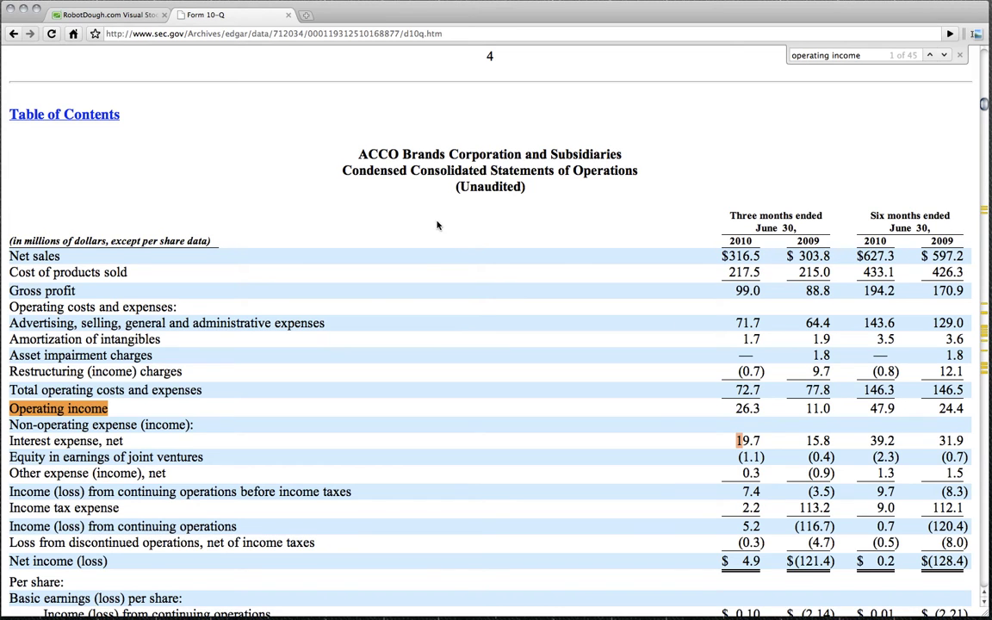
Step: Switch back to the RobotDough screener and clear the rest of the PE Ratio criterion
{"action": "left_click", "coordinate": [108, 18]}
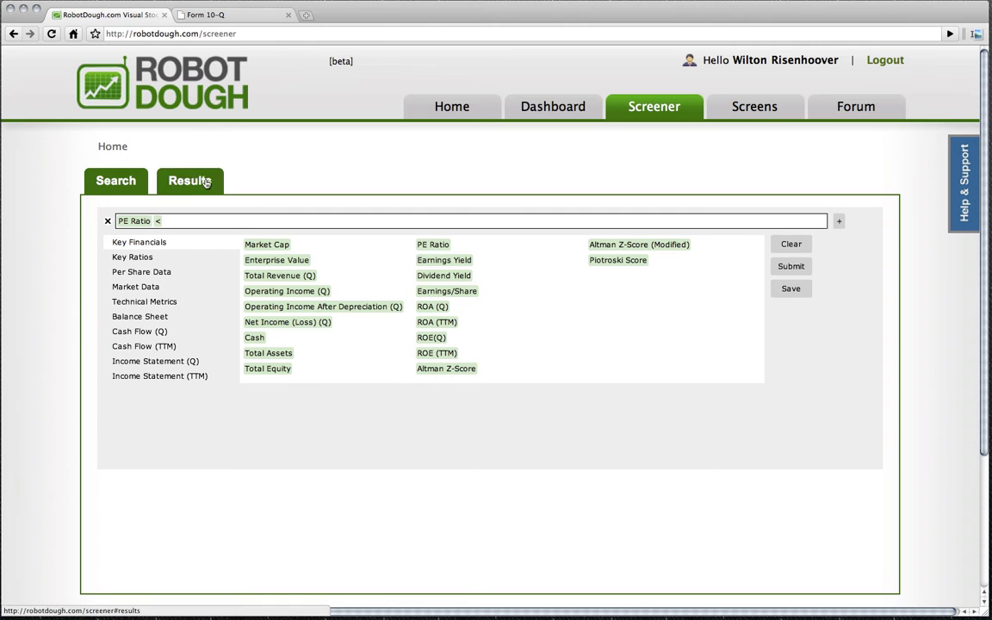
{"action": "type", "text": "<"}
{"action": "key", "text": "BackSpace"}
{"action": "key", "text": "BackSpace"}
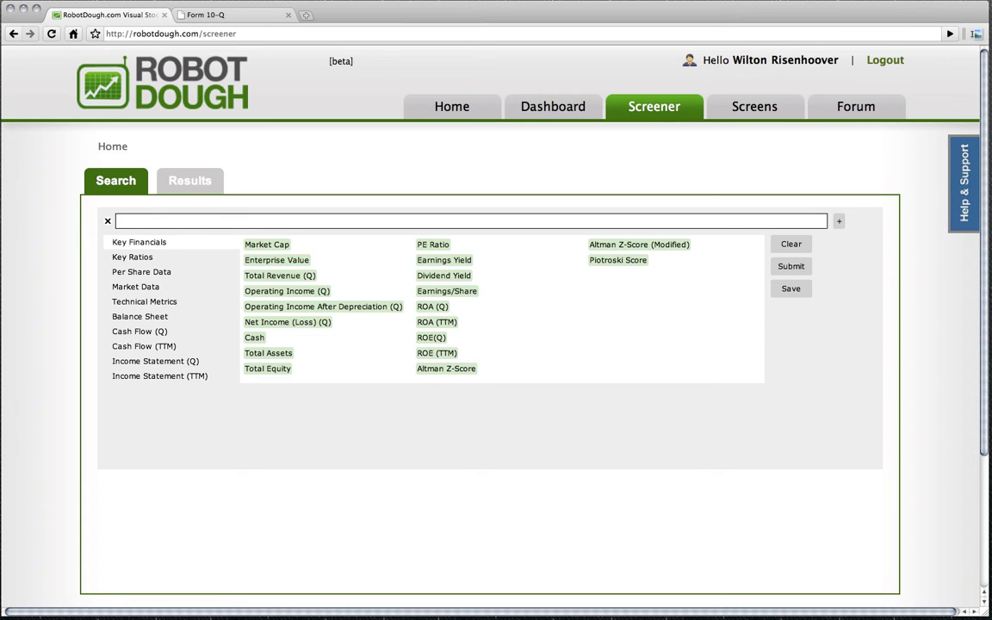
Step: Enter Net Income (Q) > 0.50 * Operating Income (Q) as the first criterion of the new search
{"action": "type", "text": "Net"}
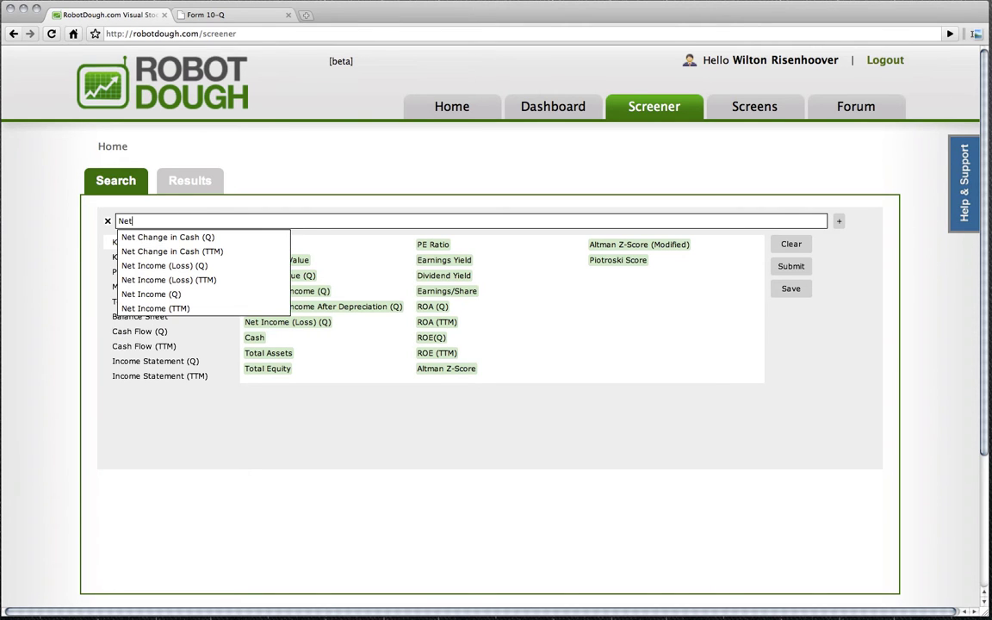
{"action": "key", "text": "Down"}
{"action": "key", "text": "Down"}
{"action": "key", "text": "Down"}
{"action": "key", "text": "Down"}
{"action": "key", "text": "Down"}
{"action": "key", "text": "Return"}
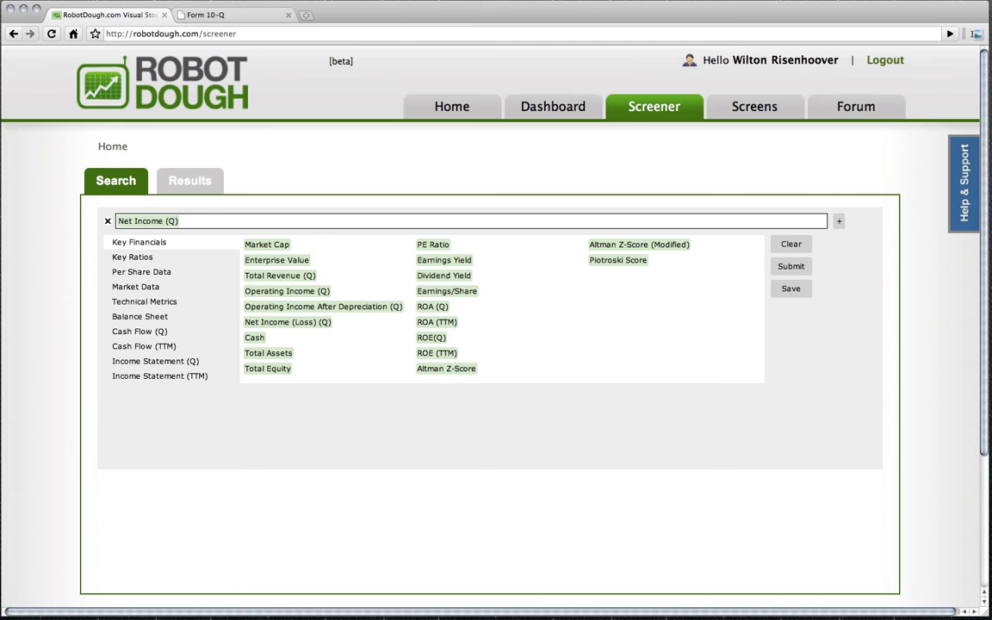
{"action": "type", "text": "> 0.50 *"}
{"action": "left_click", "coordinate": [289, 291]}
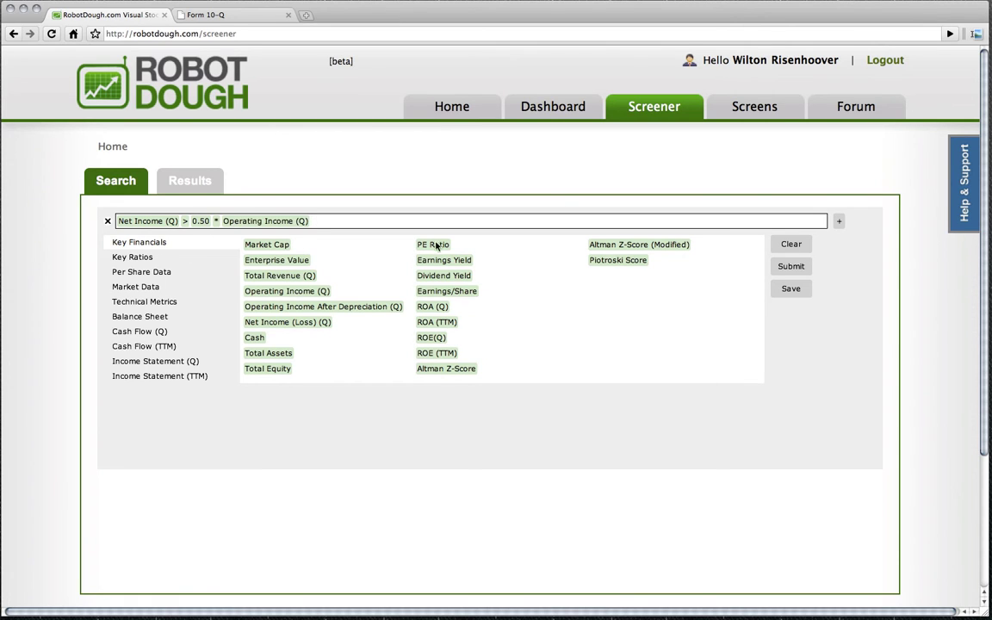
Step: Submit the search comparing net income with half of operating income and review the listed stocks
{"action": "left_click", "coordinate": [781, 269]}
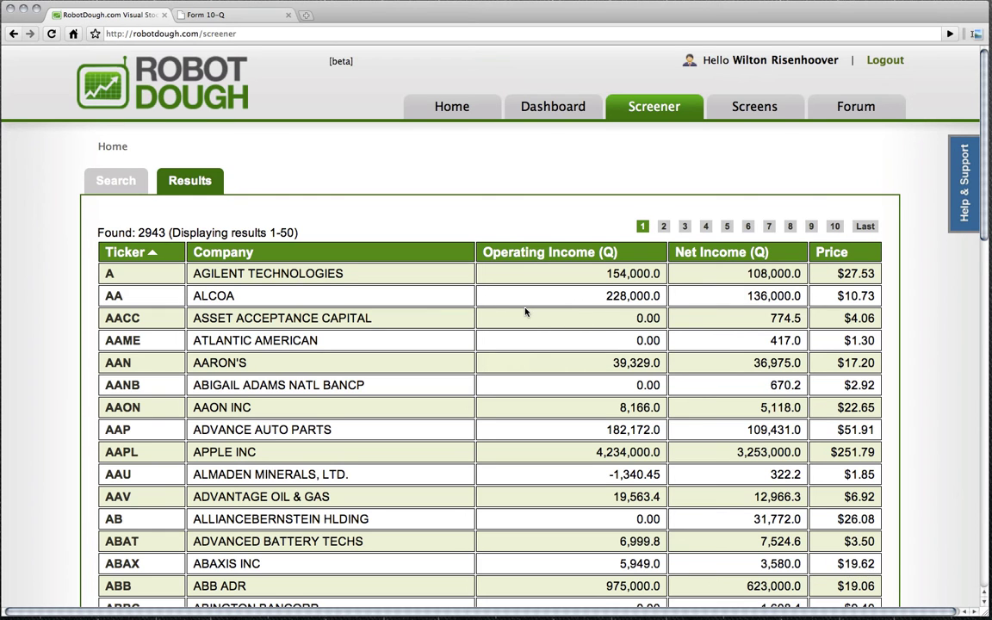
{"action": "scroll", "coordinate": [526, 312], "scroll_direction": "down", "scroll_amount": 3}
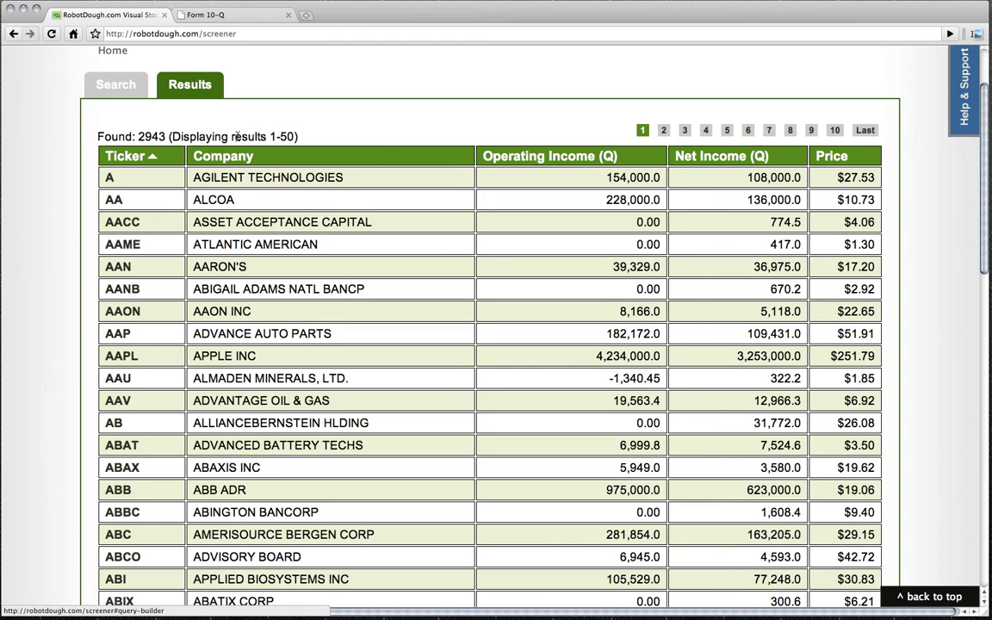
{"action": "scroll", "coordinate": [244, 209], "scroll_direction": "down", "scroll_amount": 4}
{"action": "scroll", "coordinate": [181, 203], "scroll_direction": "up", "scroll_amount": 6}
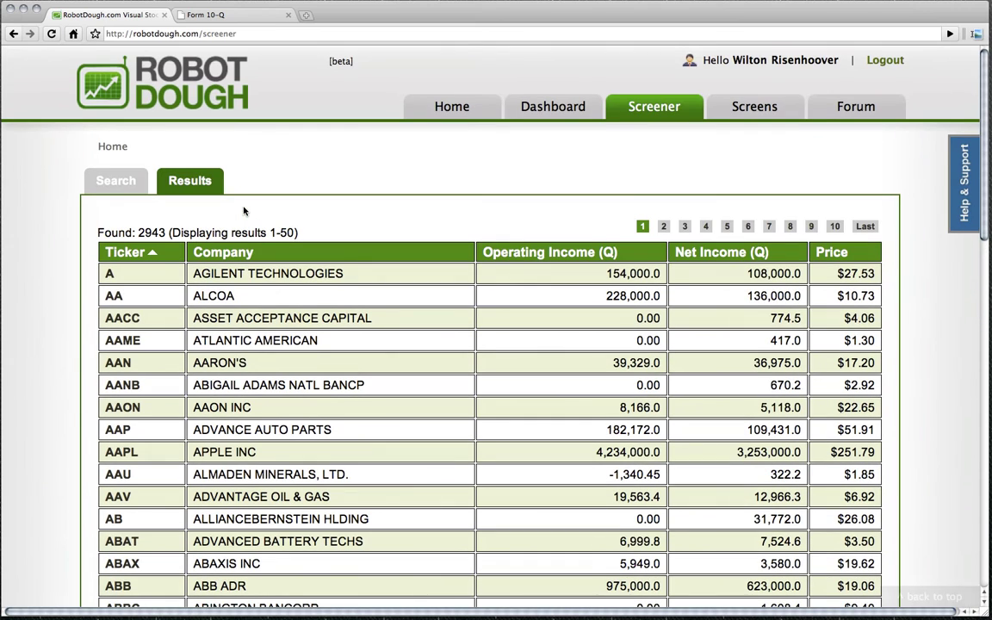
Step: Return to the search form and add PE Ratio < 15 as the second criterion
{"action": "left_click", "coordinate": [114, 192]}
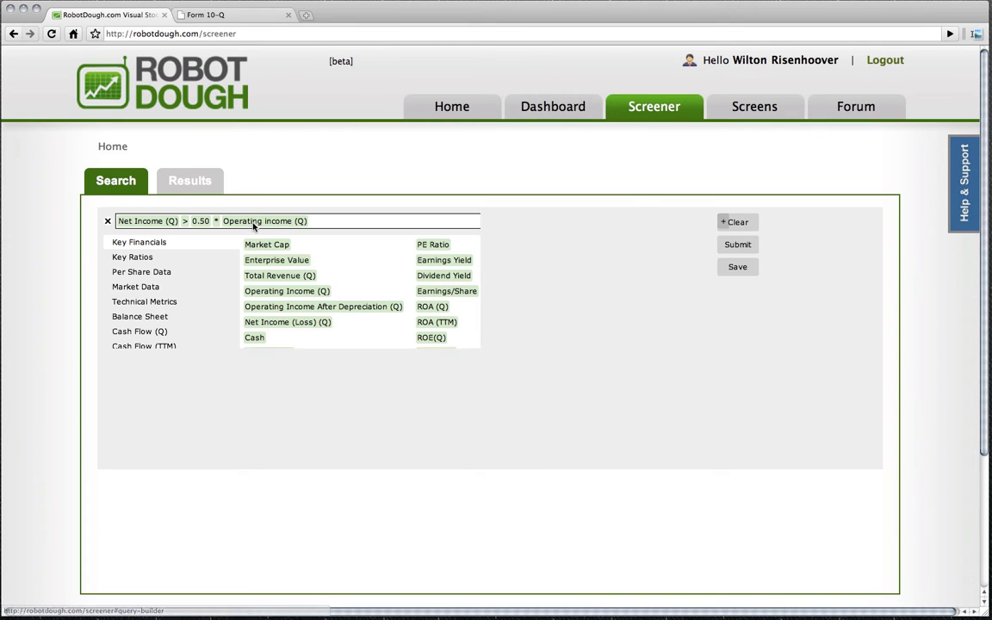
{"action": "left_click", "coordinate": [336, 222]}
{"action": "key", "text": "Return"}
{"action": "type", "text": "PE"}
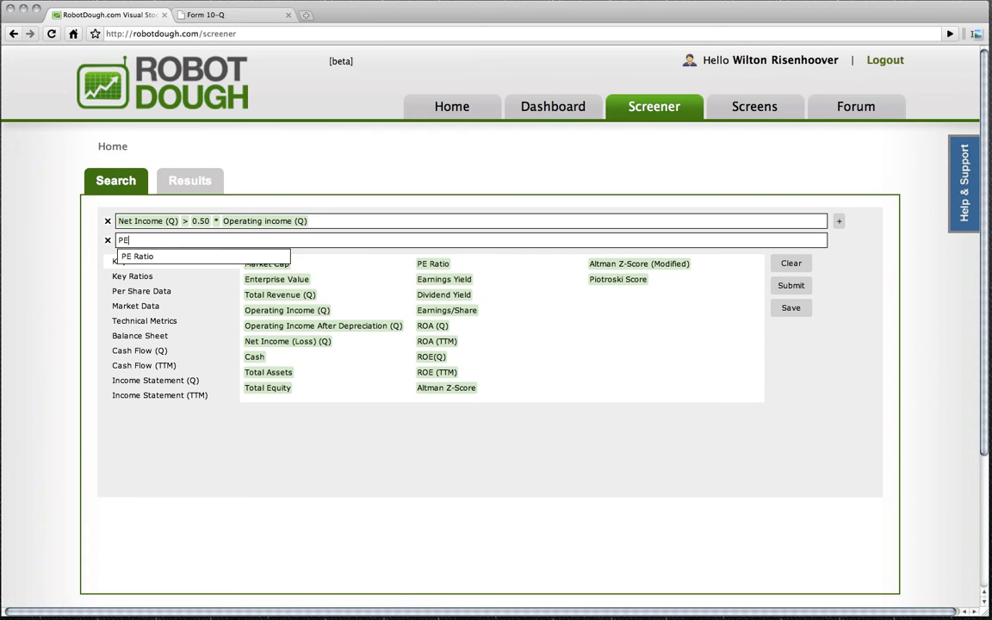
{"action": "key", "text": "Return"}
{"action": "type", "text": "< "}
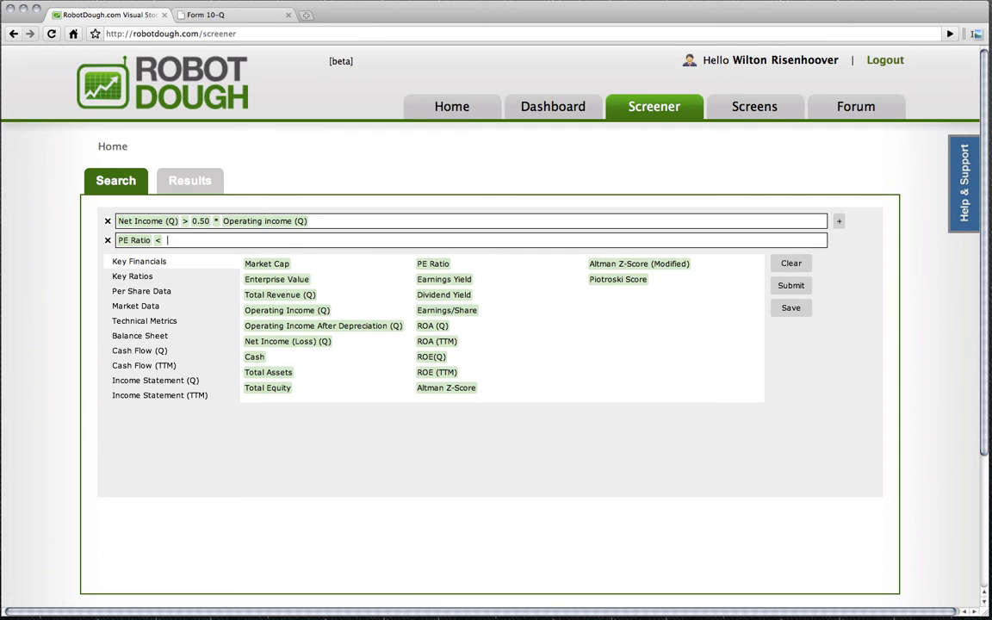
{"action": "type", "text": "15"}
Step: Add Free Cash Flow (Q) > 0 as the third criterion and submit the search to review the matching stocks
{"action": "key", "text": "Return"}
{"action": "type", "text": "Free"}
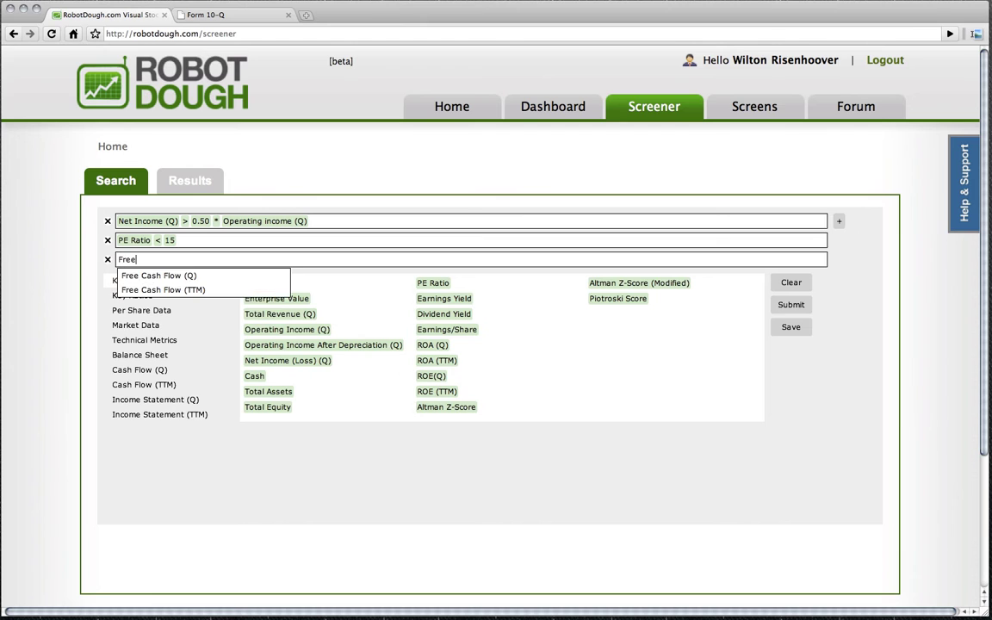
{"action": "key", "text": "Return"}
{"action": "type", "text": "> 0"}
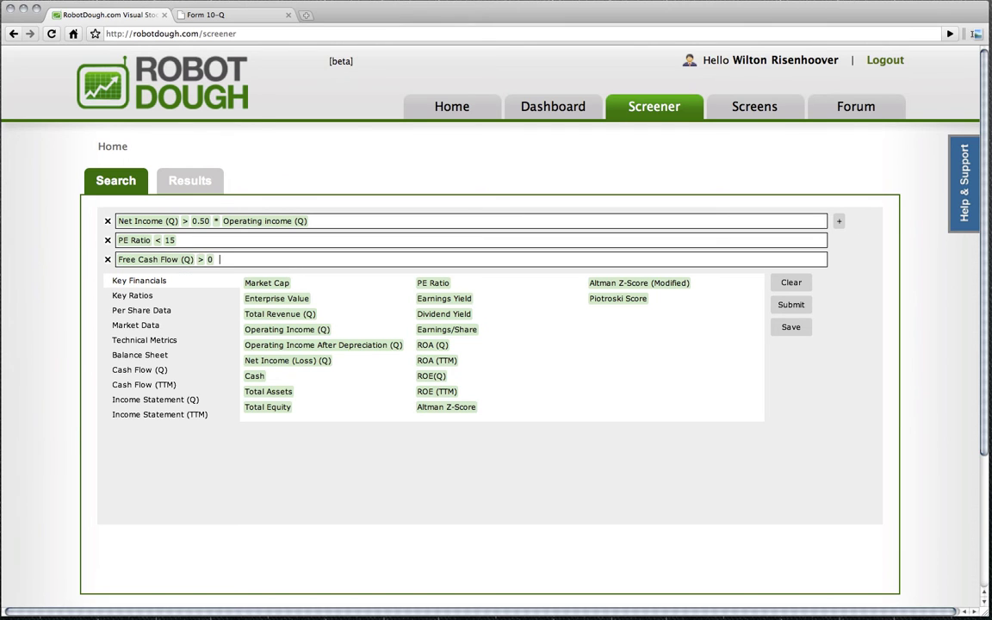
{"action": "key", "text": "Return"}
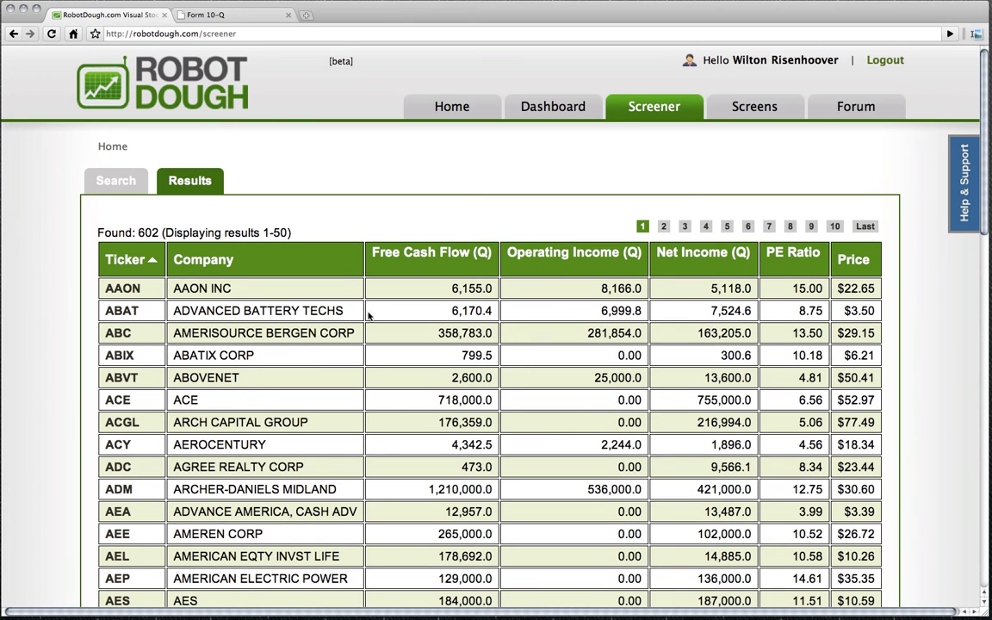
{"action": "scroll", "coordinate": [524, 296], "scroll_direction": "down", "scroll_amount": 3}
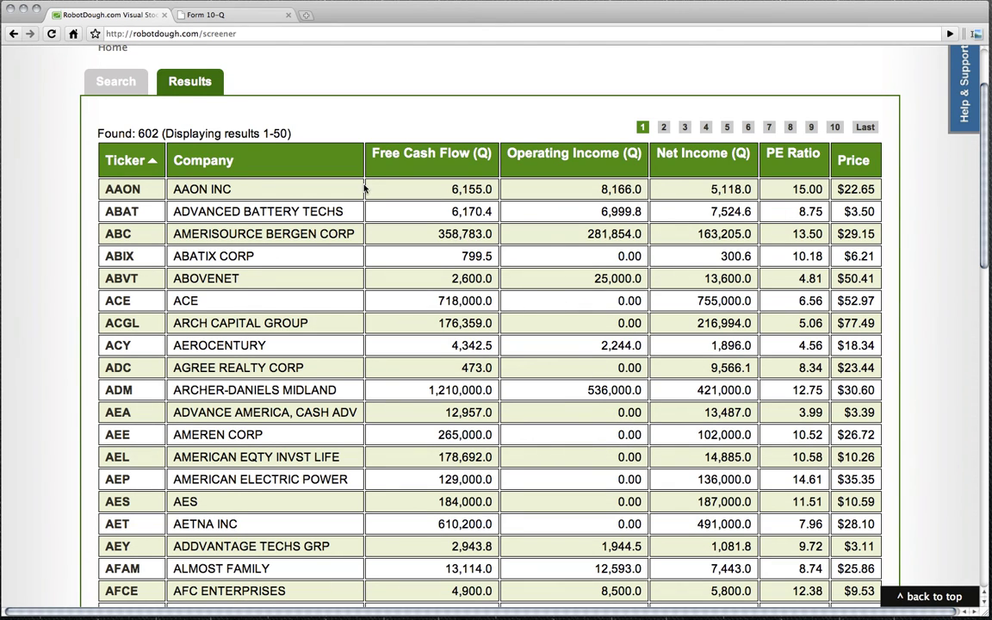
Step: Add Operating income (Q) > 0 as the fourth criterion and submit the search to review the matching stocks
{"action": "left_click", "coordinate": [107, 81]}
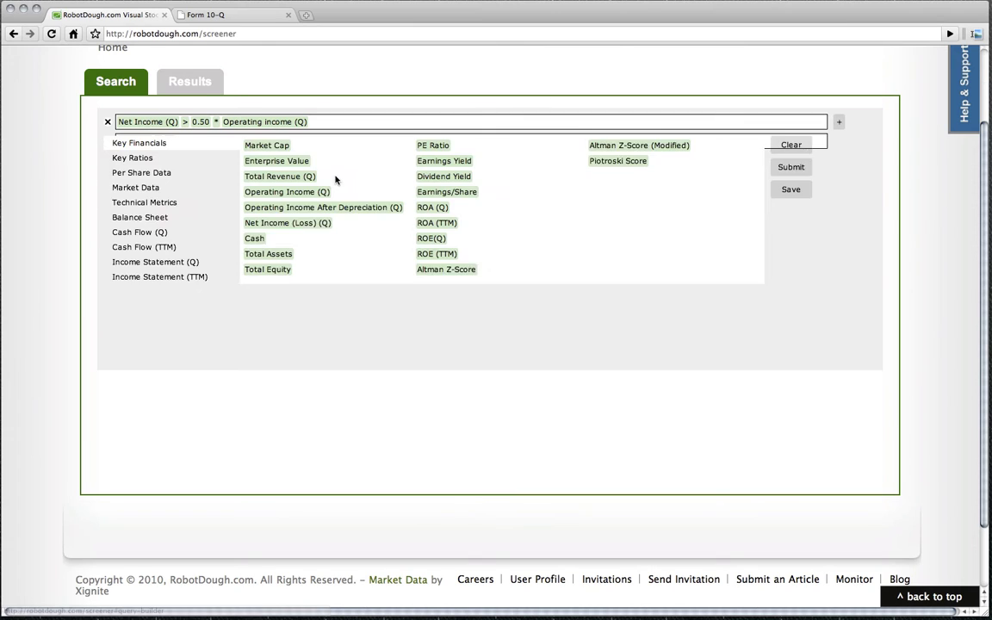
{"action": "key", "text": "Return"}
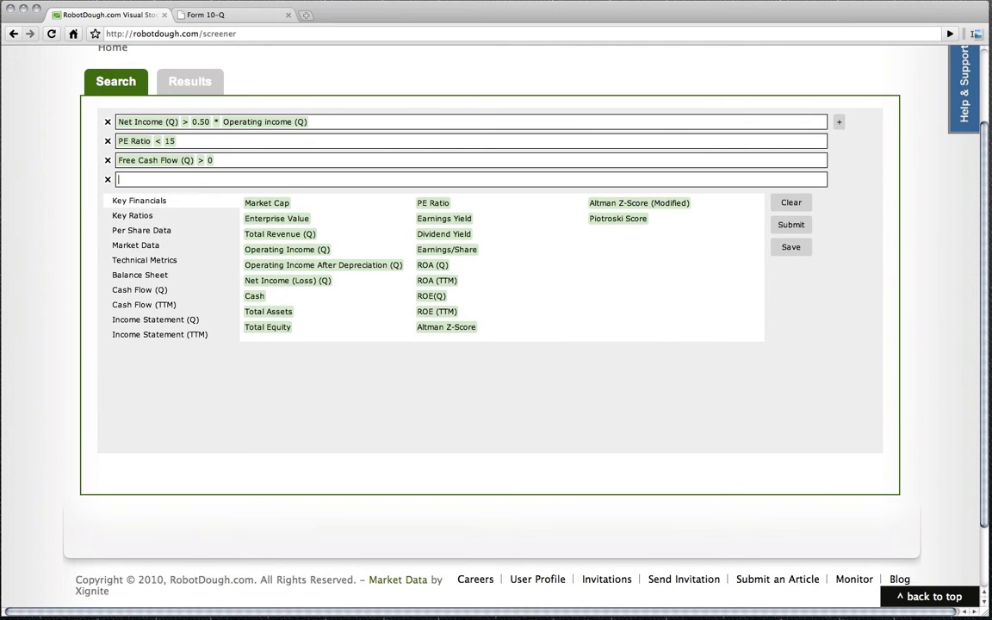
{"action": "type", "text": "oper"}
{"action": "key", "text": "Return"}
{"action": "type", "text": "> 0"}
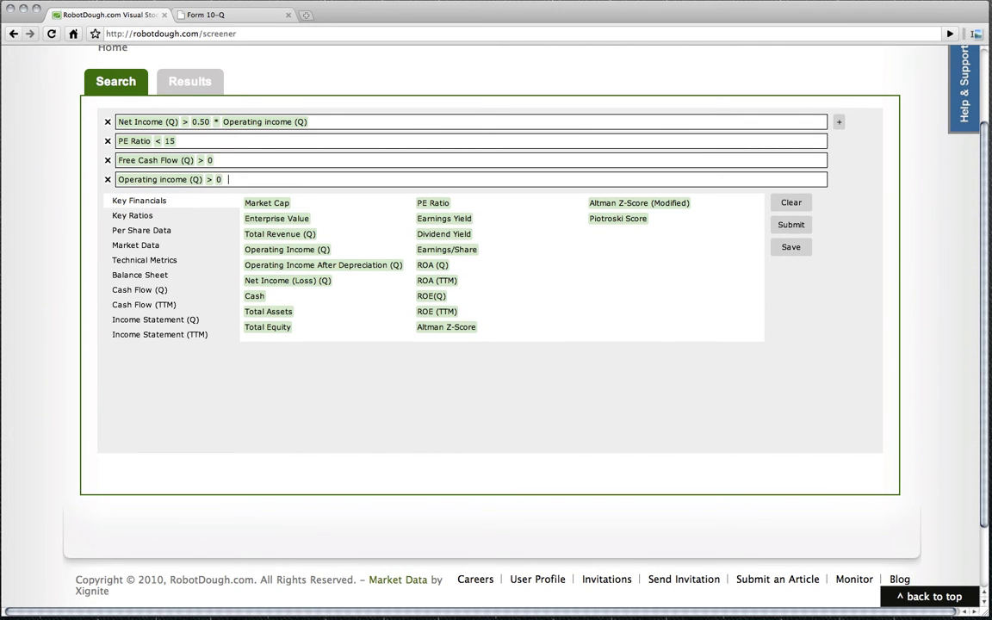
{"action": "key", "text": "Return"}
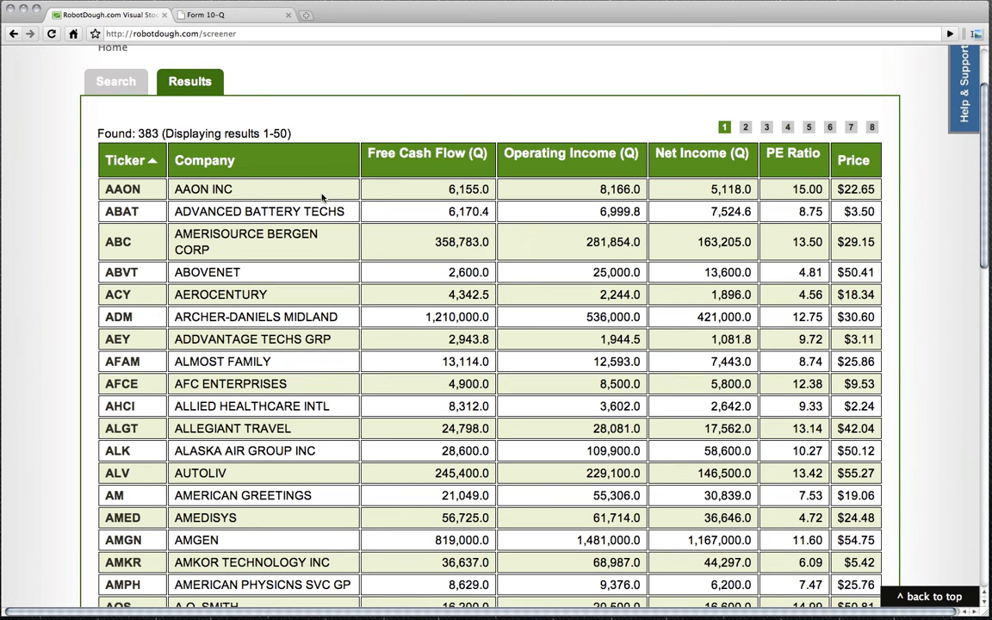
{"action": "scroll", "coordinate": [587, 270], "scroll_direction": "down", "scroll_amount": 5}
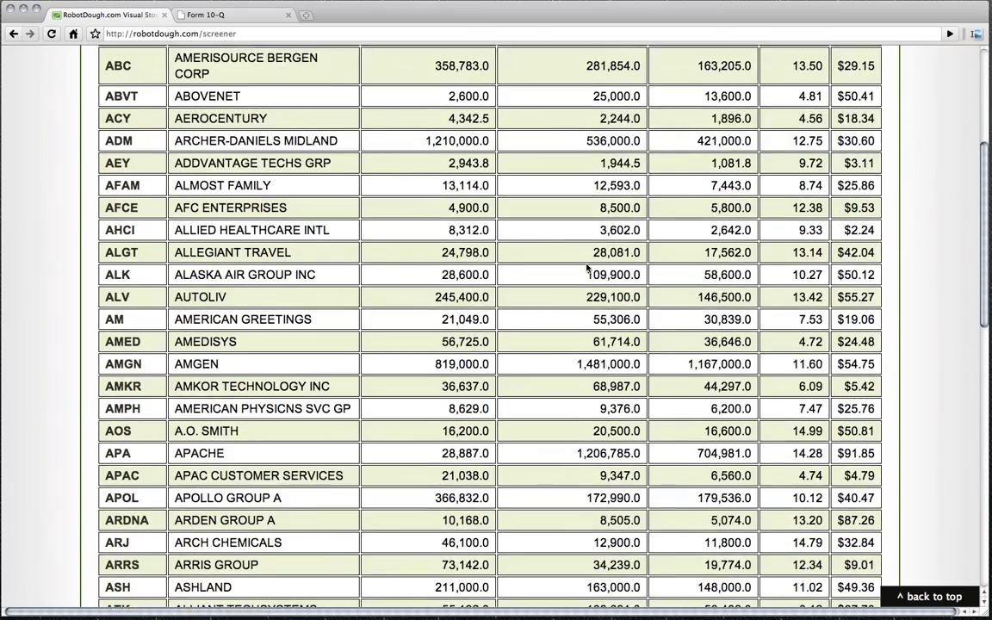
{"action": "scroll", "coordinate": [586, 269], "scroll_direction": "up", "scroll_amount": 5}
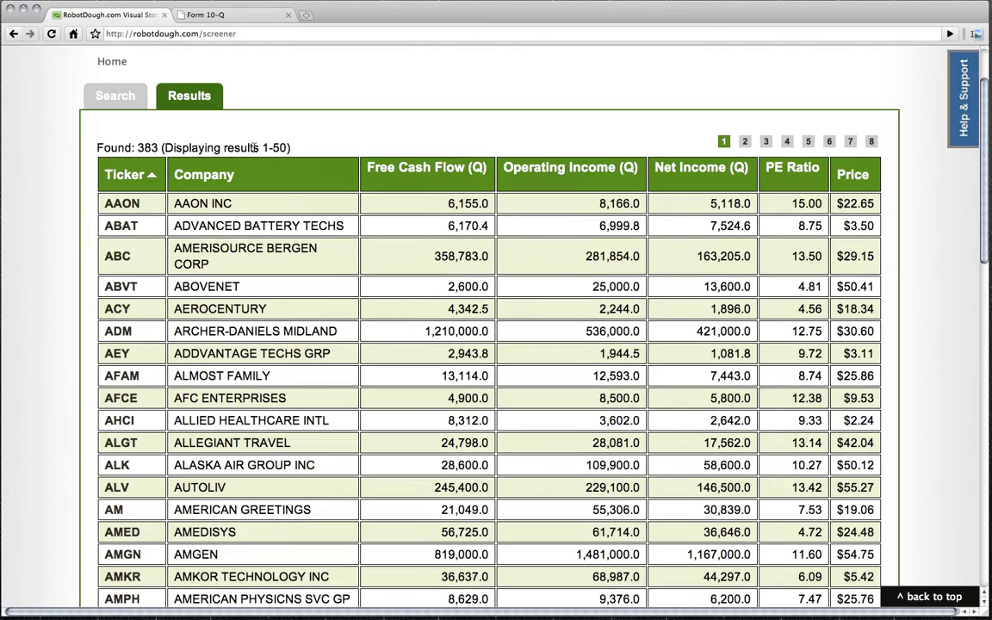
Step: Add ROE(Q) > 0.05 as the fifth criterion and submit the search to review the matching stocks
{"action": "left_click", "coordinate": [115, 102]}
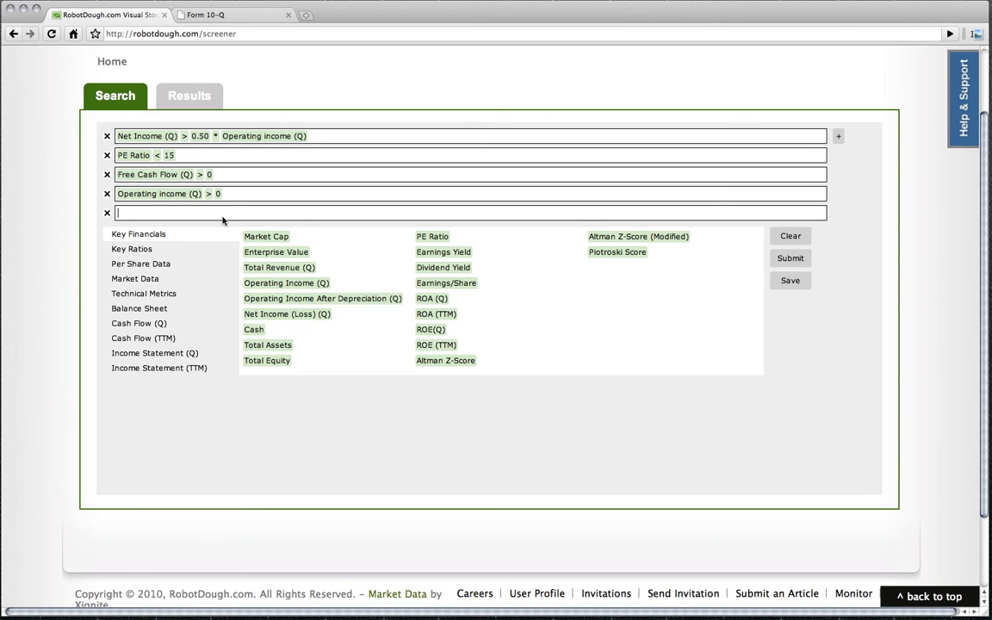
{"action": "left_click", "coordinate": [431, 330]}
{"action": "type", "text": "> 0.05"}
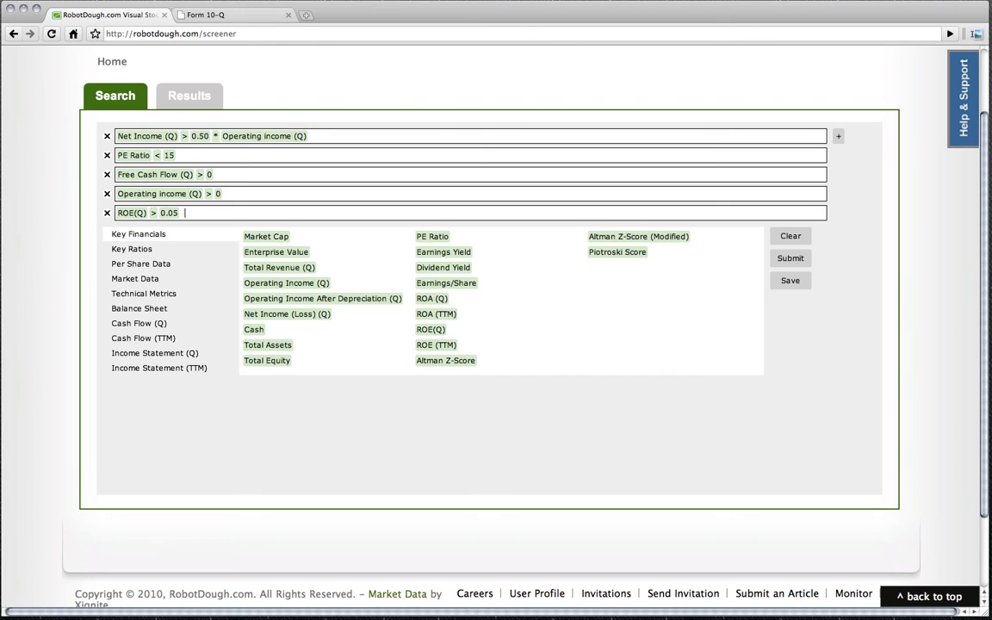
{"action": "key", "text": "Return"}
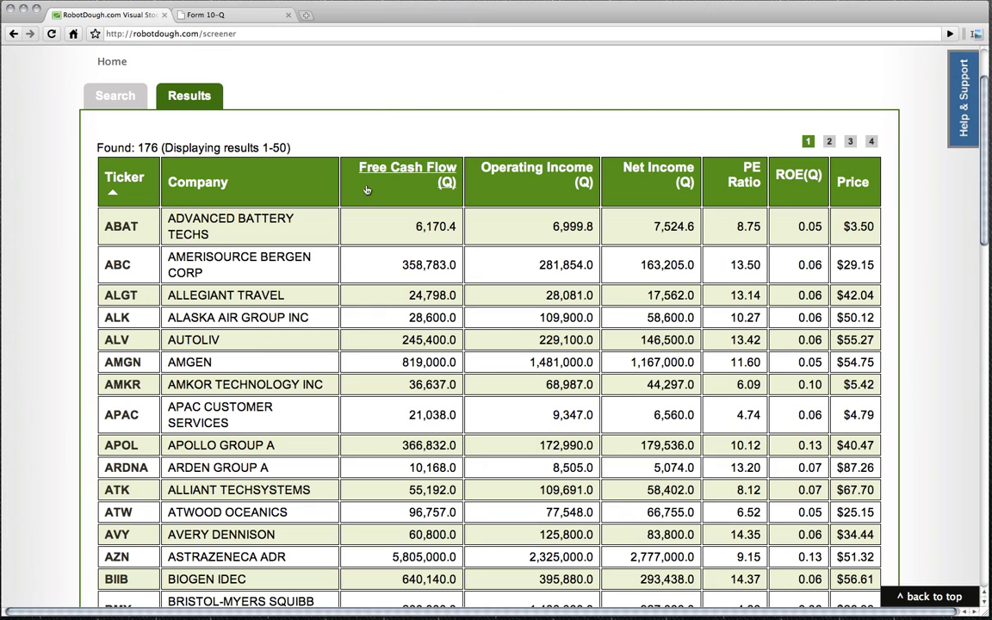
{"action": "scroll", "coordinate": [498, 293], "scroll_direction": "down", "scroll_amount": 5}
{"action": "scroll", "coordinate": [498, 313], "scroll_direction": "up", "scroll_amount": 5}
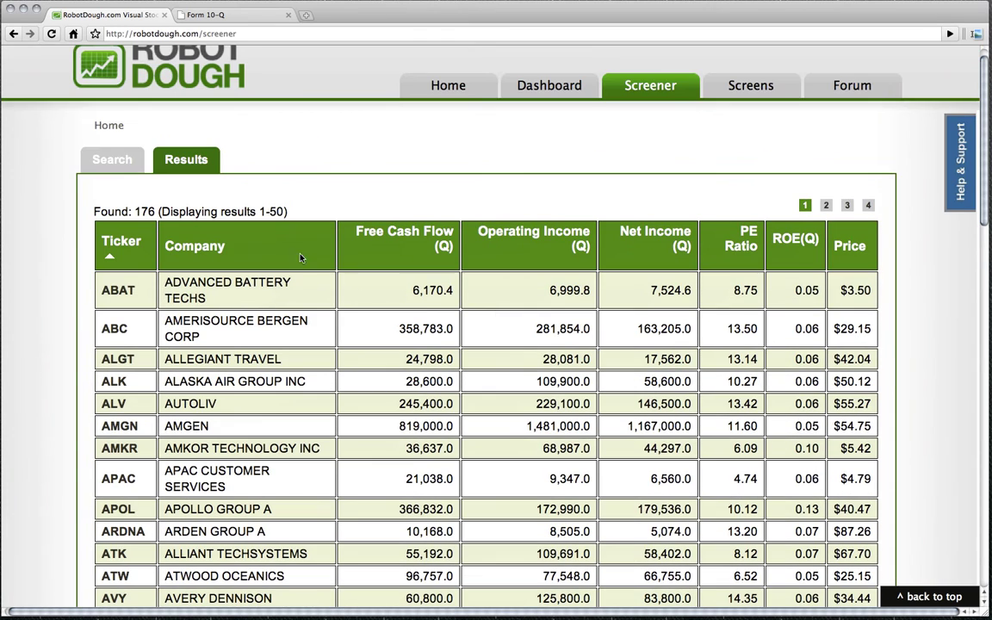
Step: Add Current Ratio > 2 as the sixth criterion and submit the search to review the matching stocks
{"action": "left_click", "coordinate": [114, 161]}
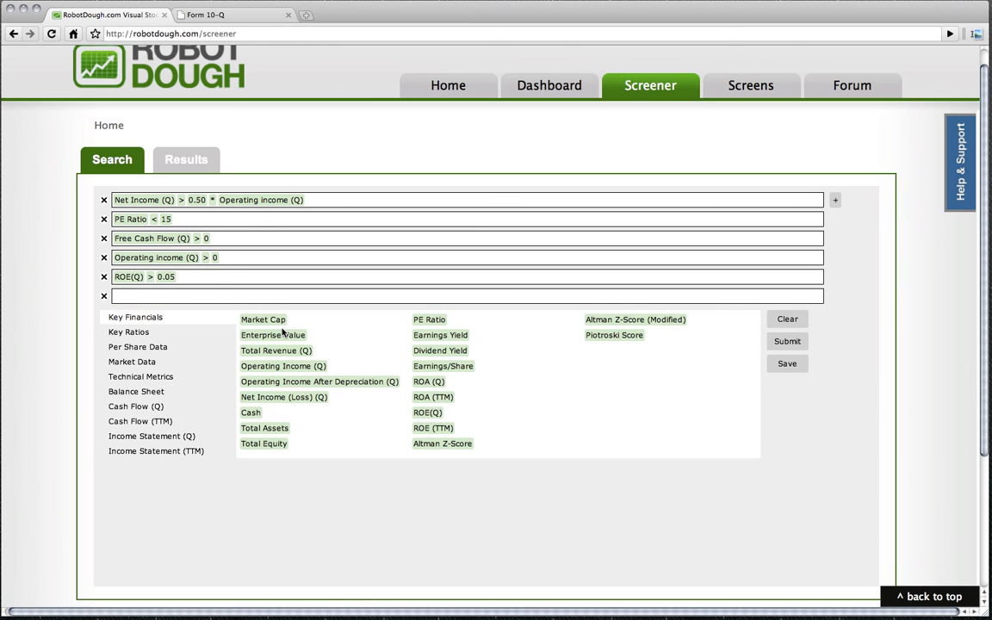
{"action": "left_click", "coordinate": [128, 332]}
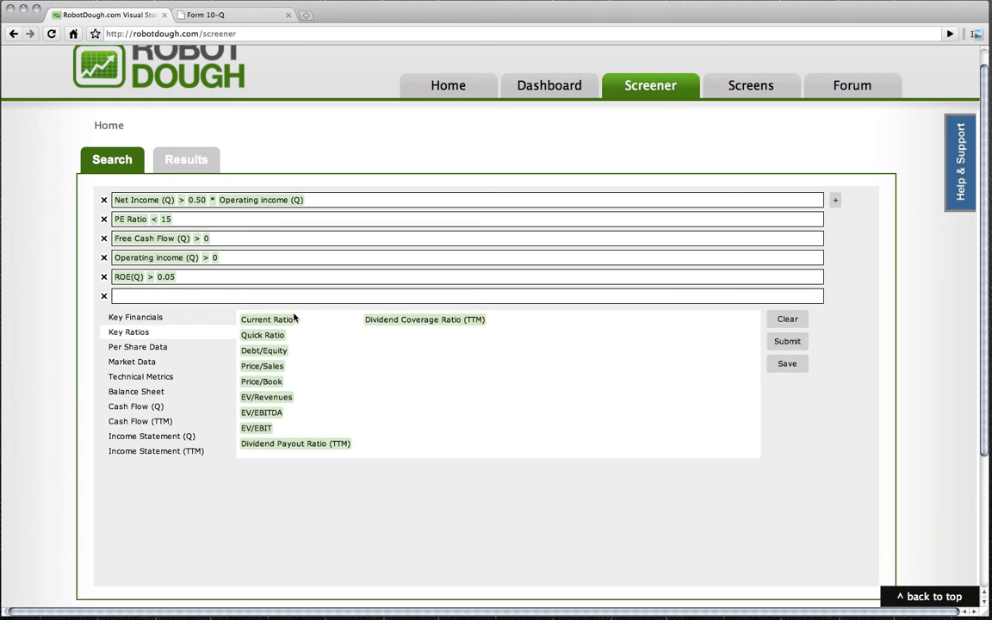
{"action": "left_click", "coordinate": [187, 297]}
{"action": "left_click", "coordinate": [252, 318]}
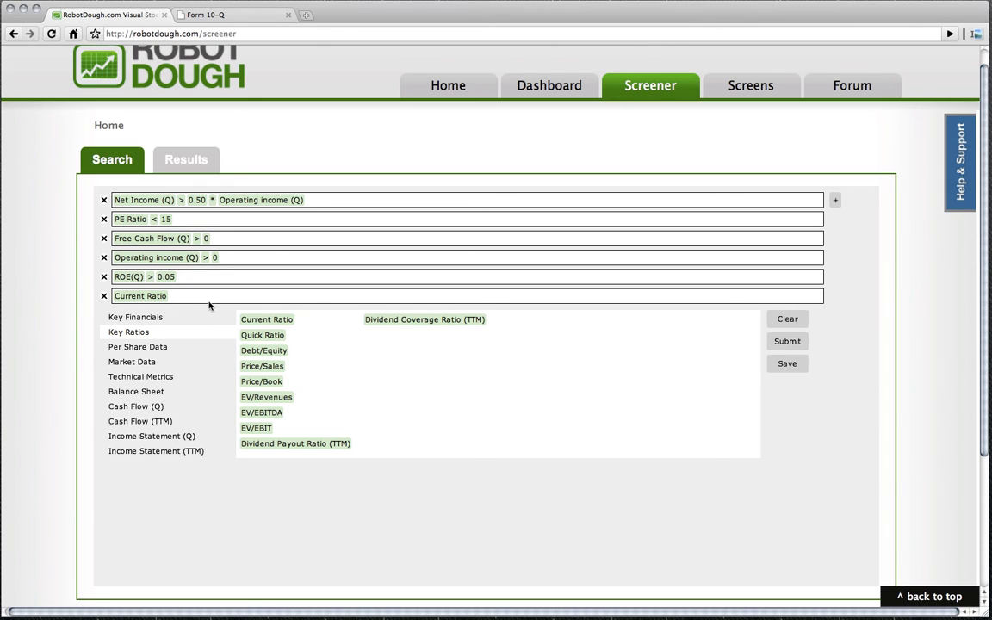
{"action": "type", "text": "> 2"}
{"action": "key", "text": "Return"}
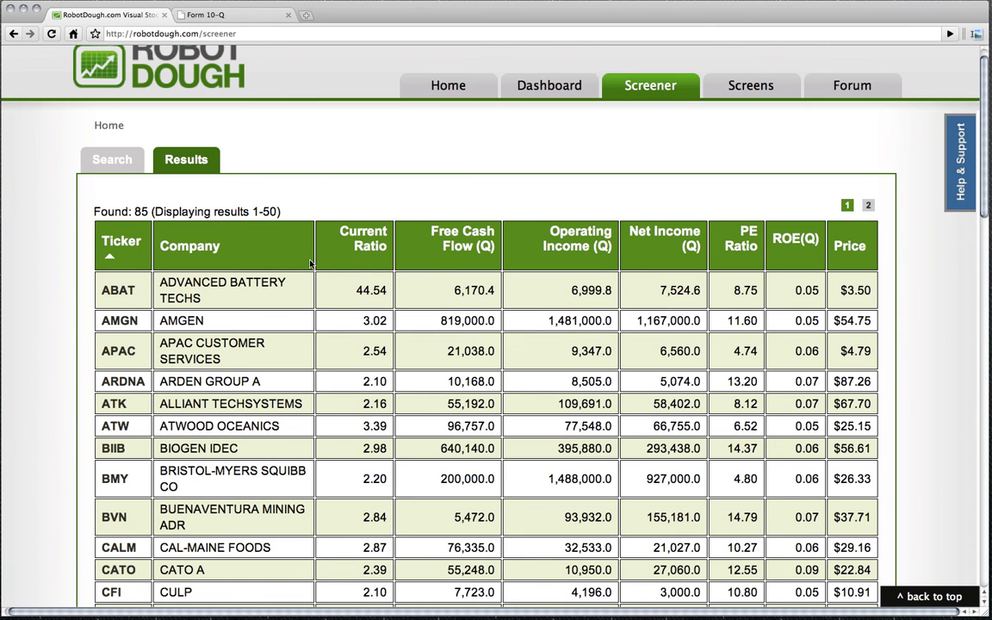
{"action": "scroll", "coordinate": [493, 300], "scroll_direction": "down", "scroll_amount": 3}
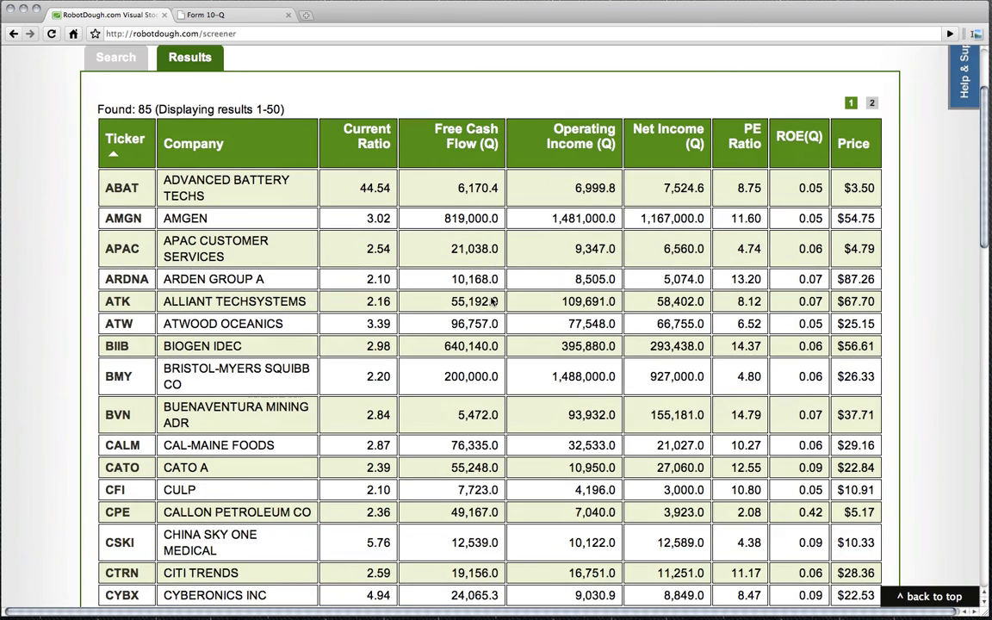
{"action": "scroll", "coordinate": [493, 301], "scroll_direction": "down", "scroll_amount": 1}
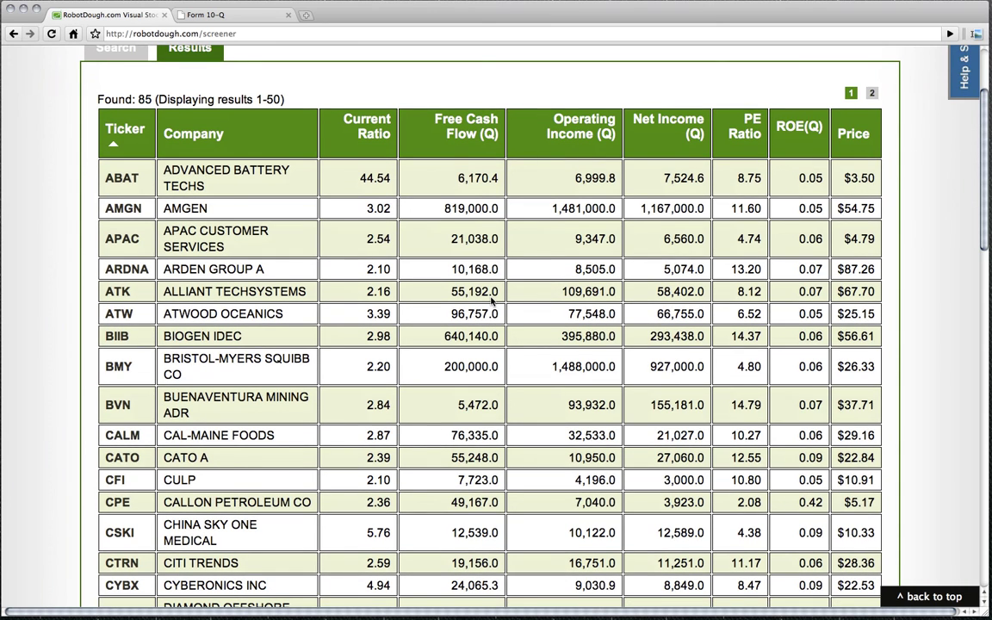
{"action": "scroll", "coordinate": [493, 299], "scroll_direction": "up", "scroll_amount": 4}
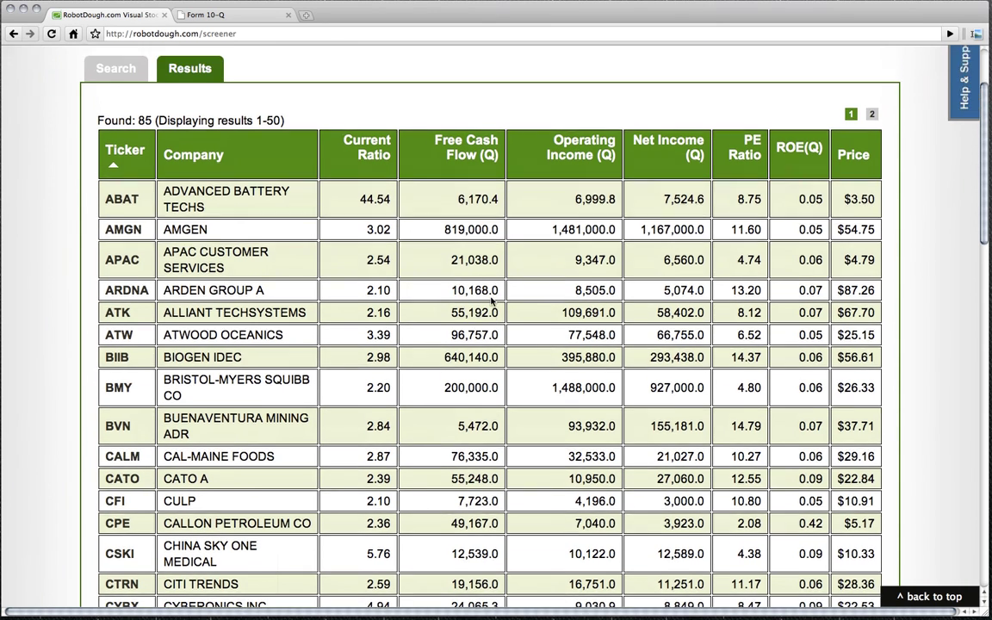
{"action": "scroll", "coordinate": [493, 300], "scroll_direction": "down", "scroll_amount": 15}
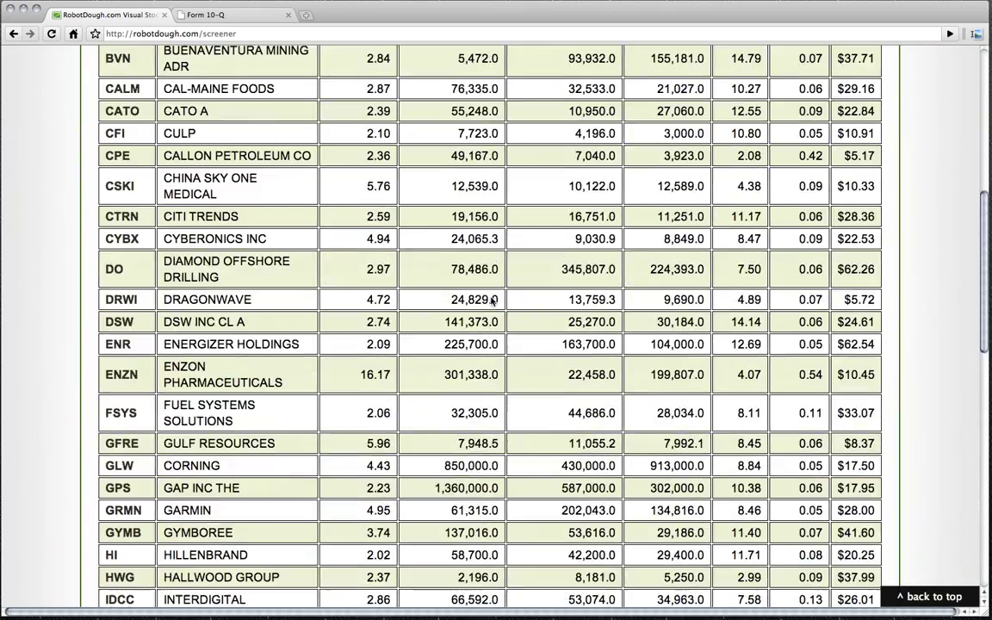
{"action": "scroll", "coordinate": [493, 300], "scroll_direction": "up", "scroll_amount": 10}
{"action": "scroll", "coordinate": [493, 300], "scroll_direction": "up", "scroll_amount": 4}
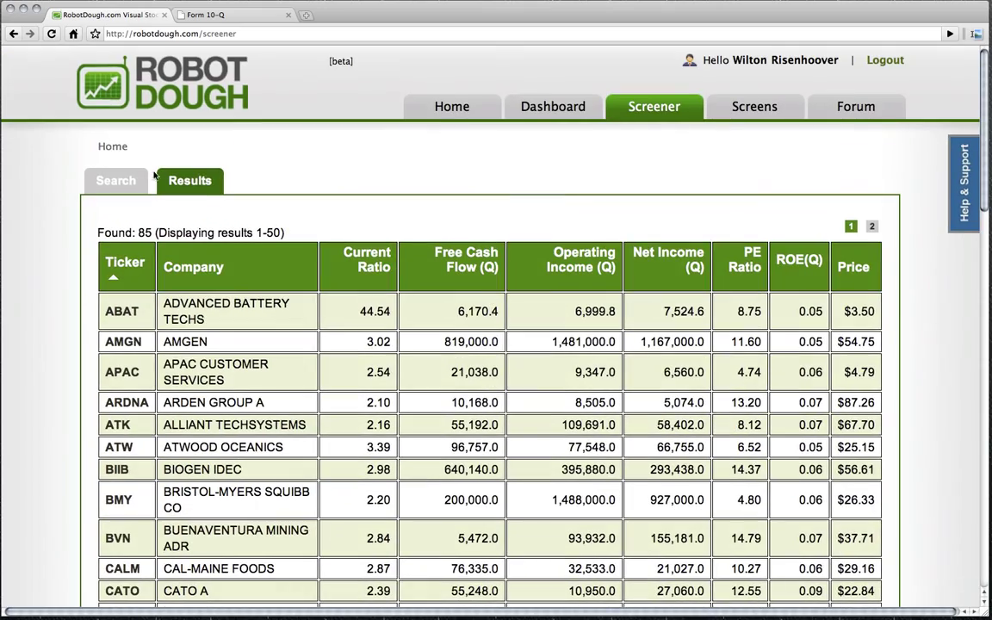
Step: Change the ROE(Q) criterion to > 0.1 and submit the search to review the matching stocks
{"action": "left_click", "coordinate": [112, 181]}
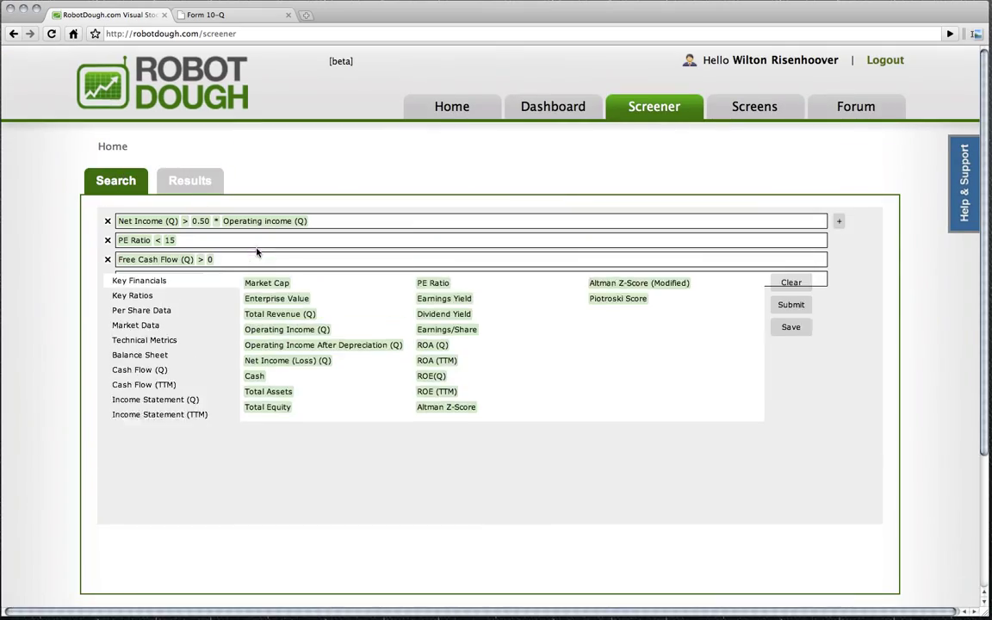
{"action": "left_click", "coordinate": [200, 302]}
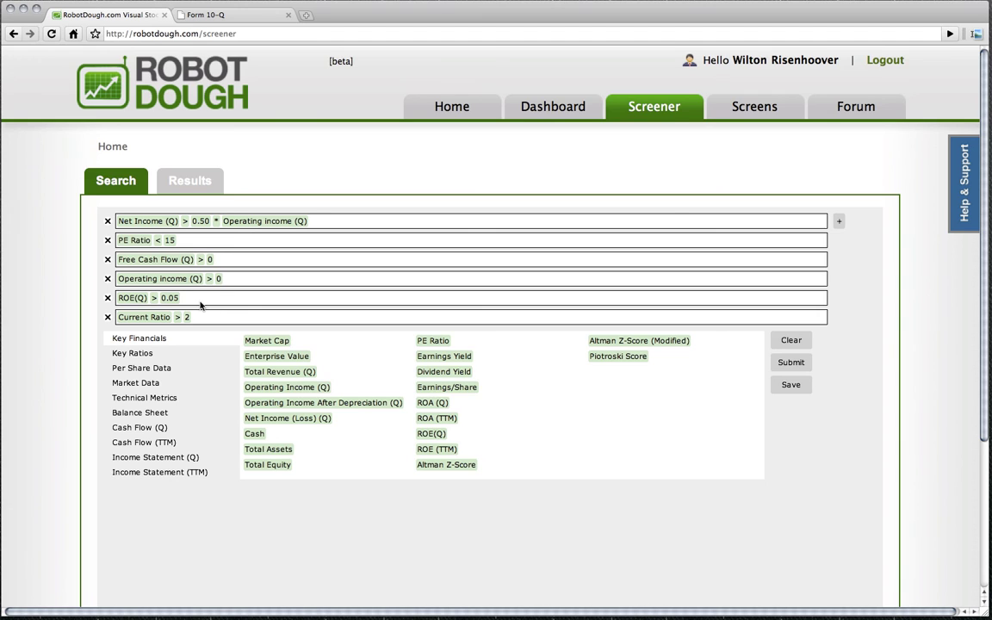
{"action": "key", "text": "BackSpace"}
{"action": "key", "text": "BackSpace"}
{"action": "type", "text": ">"}
{"action": "key", "text": "Return"}
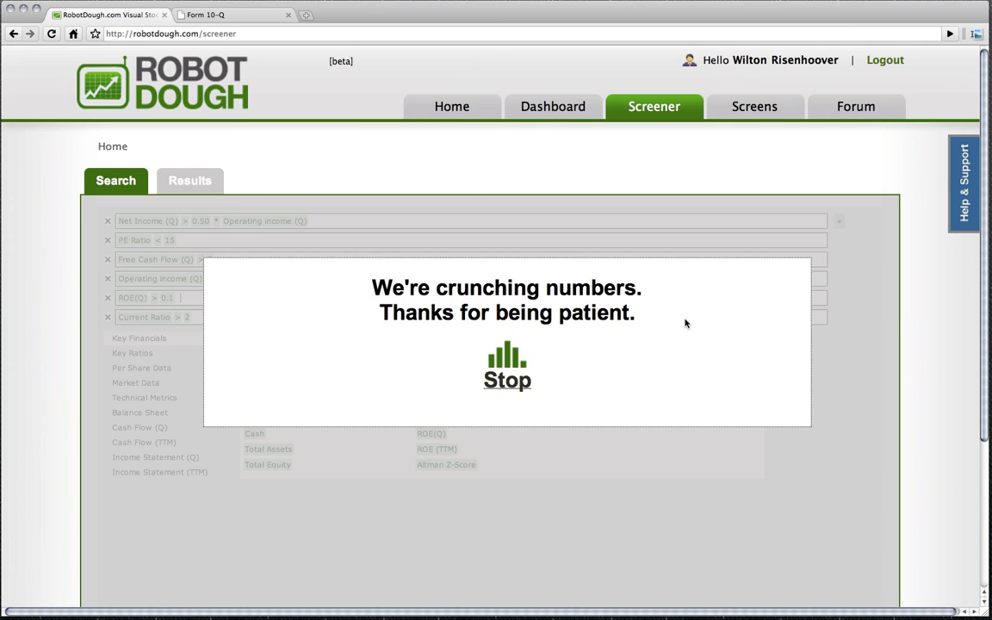
{"action": "scroll", "coordinate": [281, 316], "scroll_direction": "down", "scroll_amount": 3}
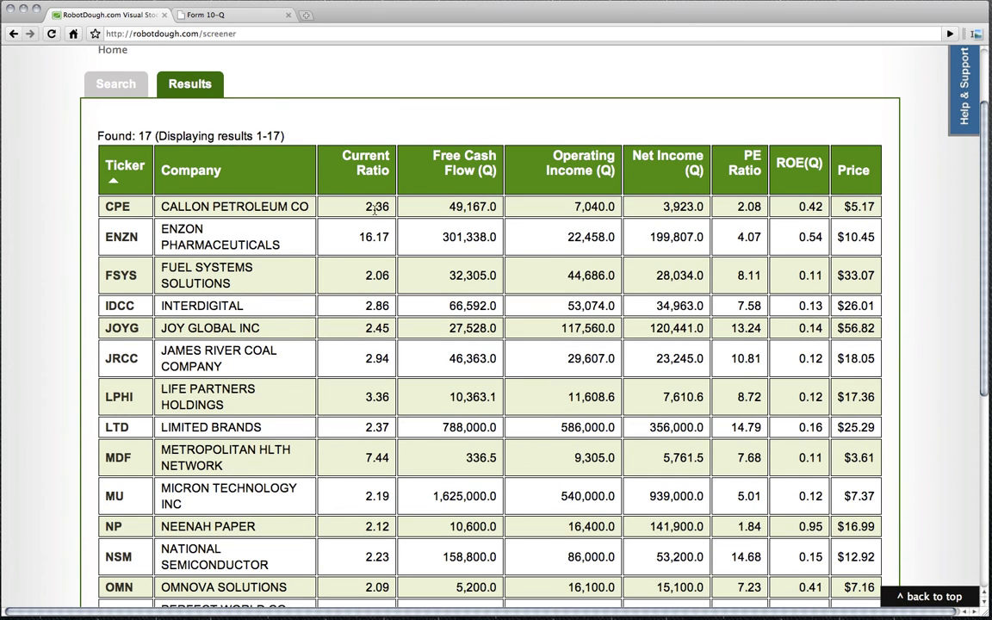
{"action": "scroll", "coordinate": [374, 210], "scroll_direction": "down", "scroll_amount": 6}
{"action": "scroll", "coordinate": [374, 210], "scroll_direction": "up", "scroll_amount": 10}
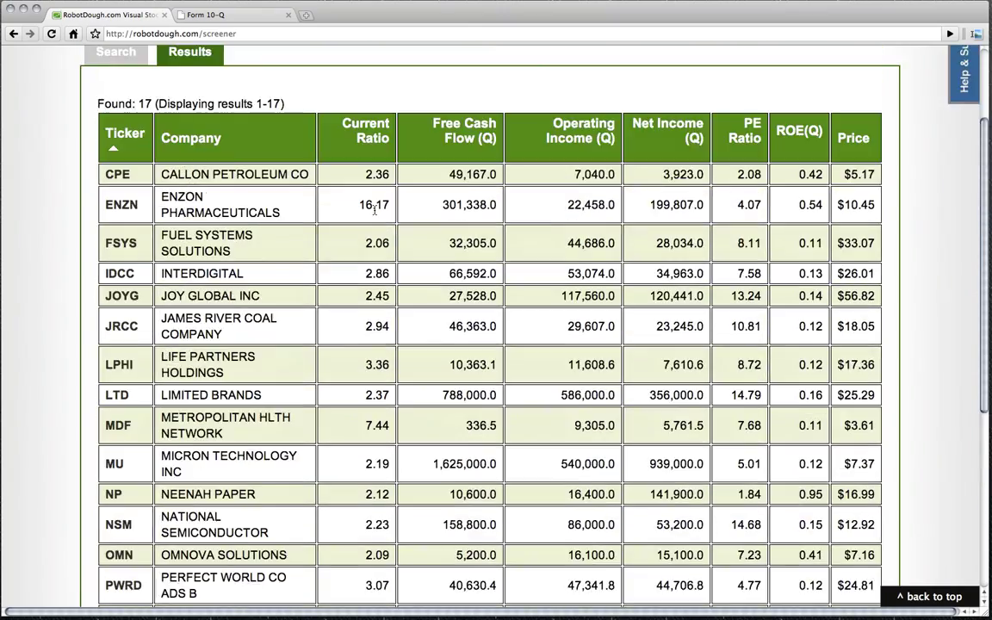
{"action": "scroll", "coordinate": [374, 210], "scroll_direction": "down", "scroll_amount": 10}
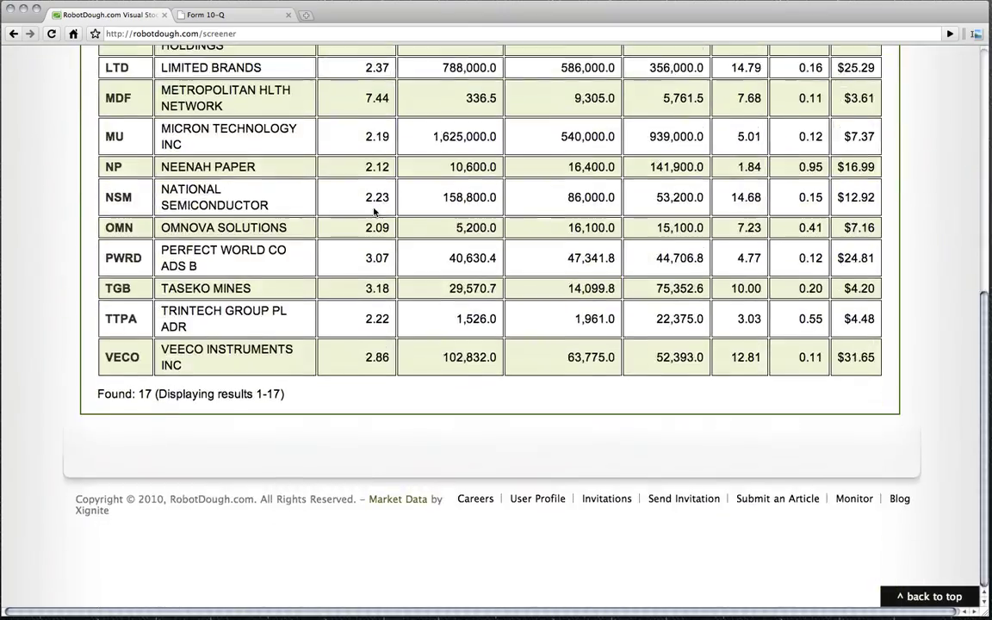
{"action": "scroll", "coordinate": [374, 212], "scroll_direction": "up", "scroll_amount": 3}
{"action": "scroll", "coordinate": [362, 208], "scroll_direction": "up", "scroll_amount": 10}
Step: Save the search criteria as DemoScreen with the description "This screen attempts to find undervalued, yet healthy companies."
{"action": "left_click", "coordinate": [112, 178]}
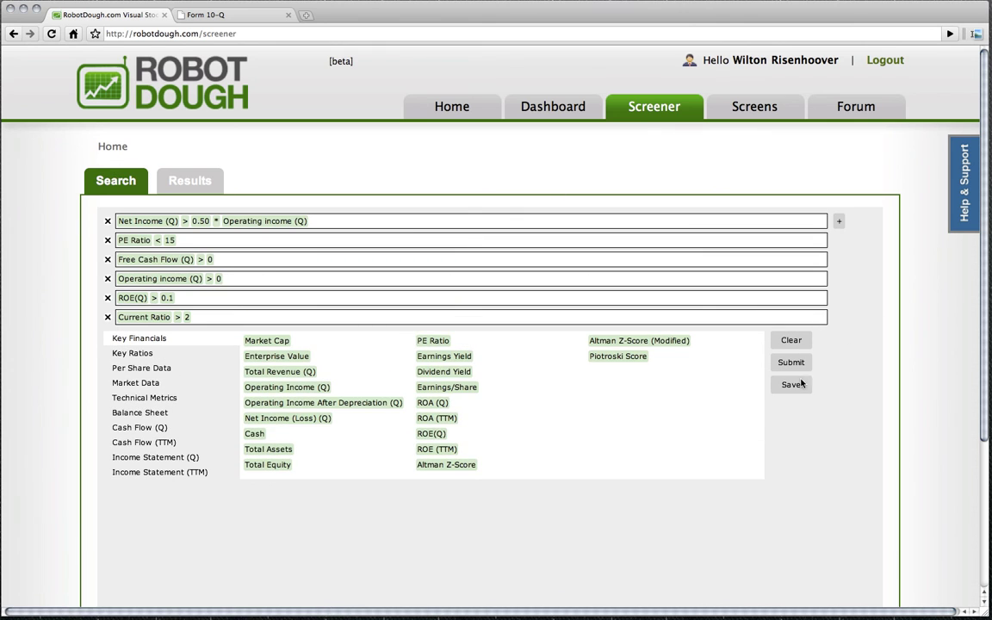
{"action": "left_click", "coordinate": [790, 385]}
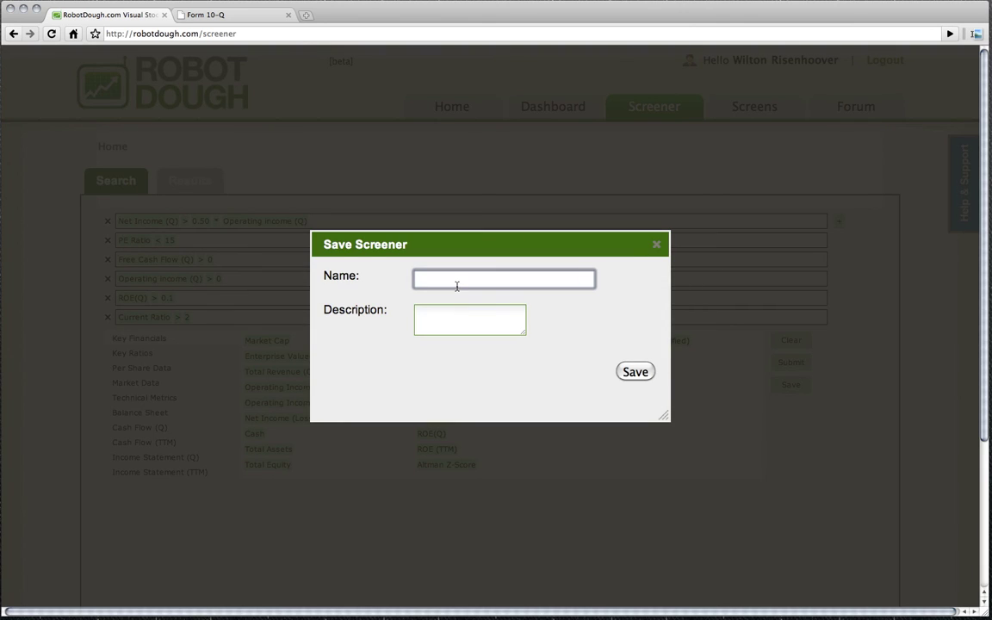
{"action": "type", "text": "DemoScreen"}
{"action": "key", "text": "Tab"}
{"action": "type", "text": "This scr"}
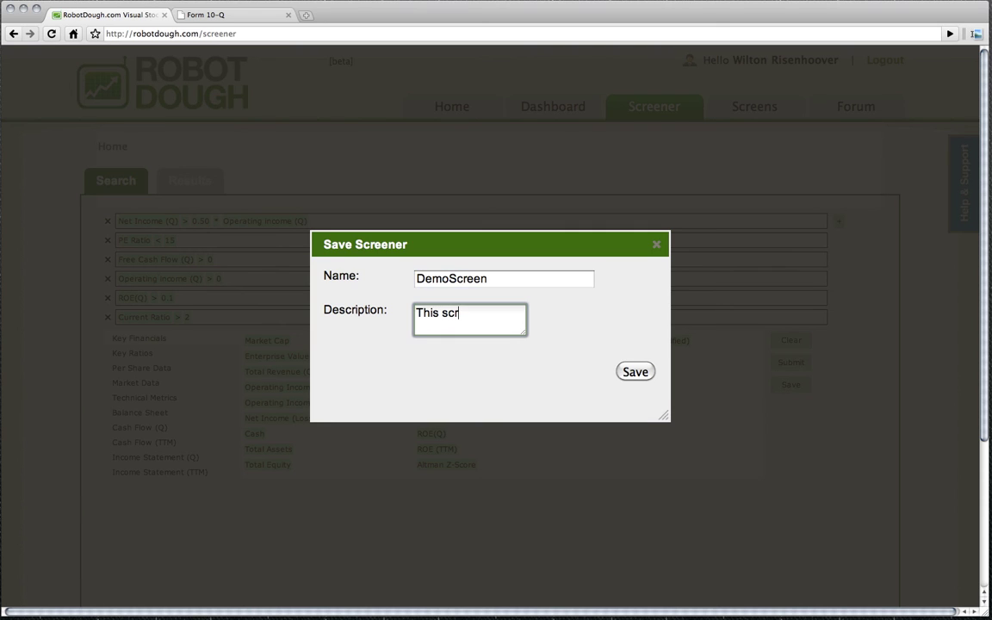
{"action": "type", "text": "een attempts "}
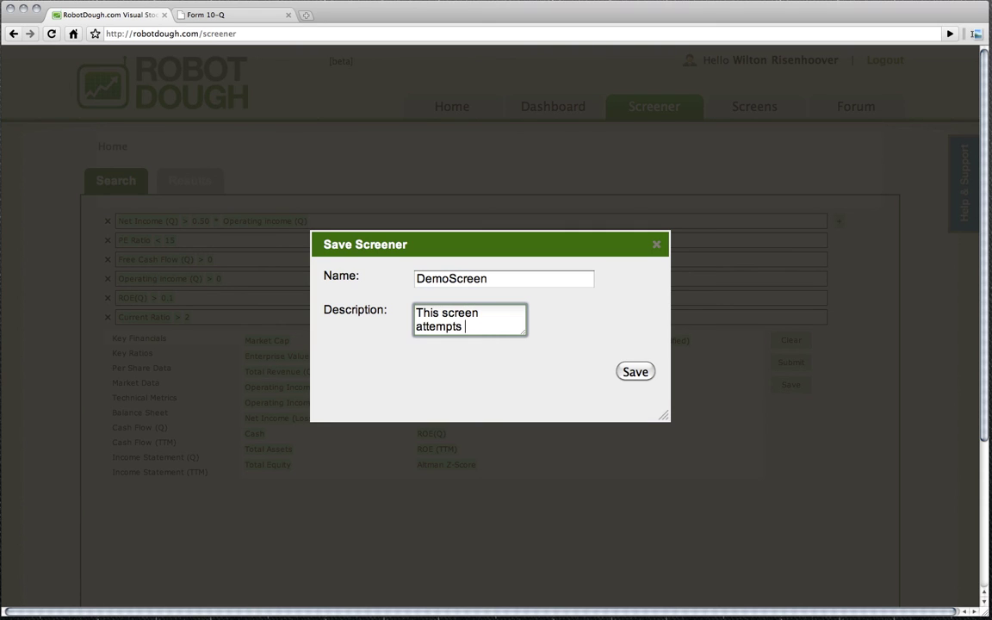
{"action": "type", "text": "to find undervalued"}
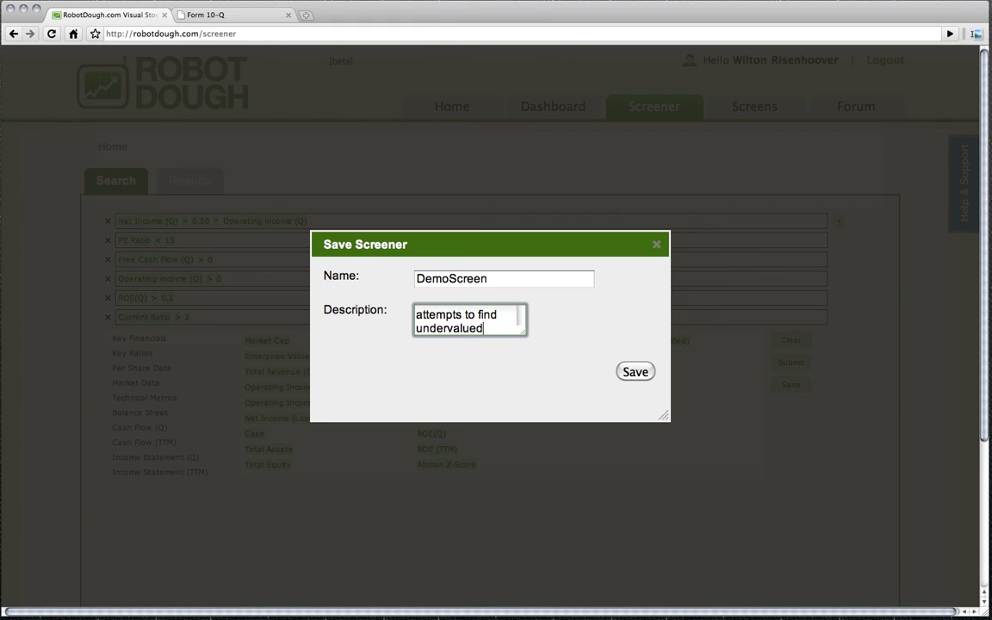
{"action": "type", "text": ", yet healthy compn"}
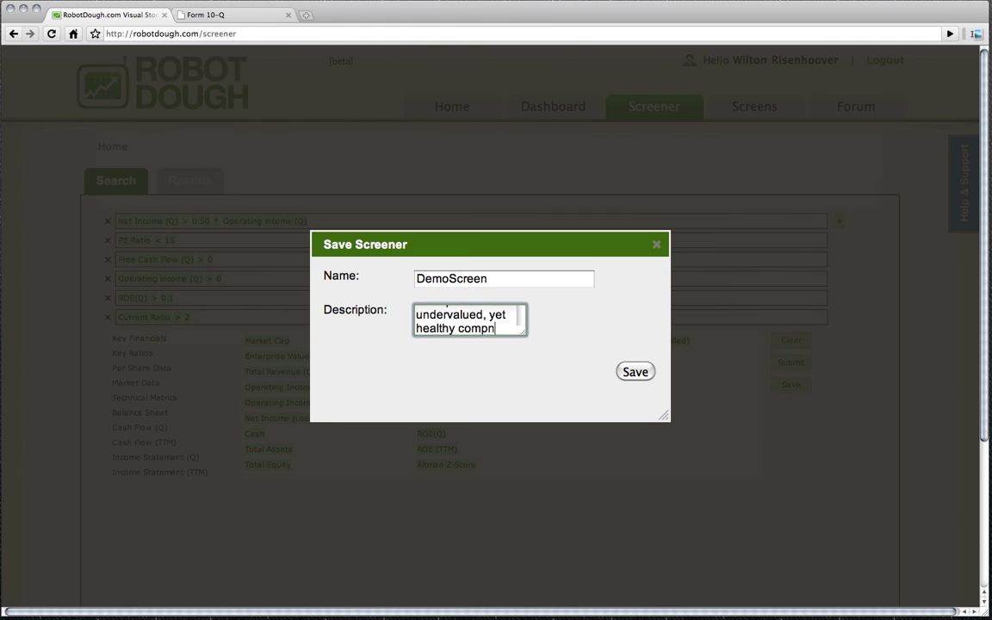
{"action": "key", "text": "BackSpace"}
{"action": "type", "text": "anies"}
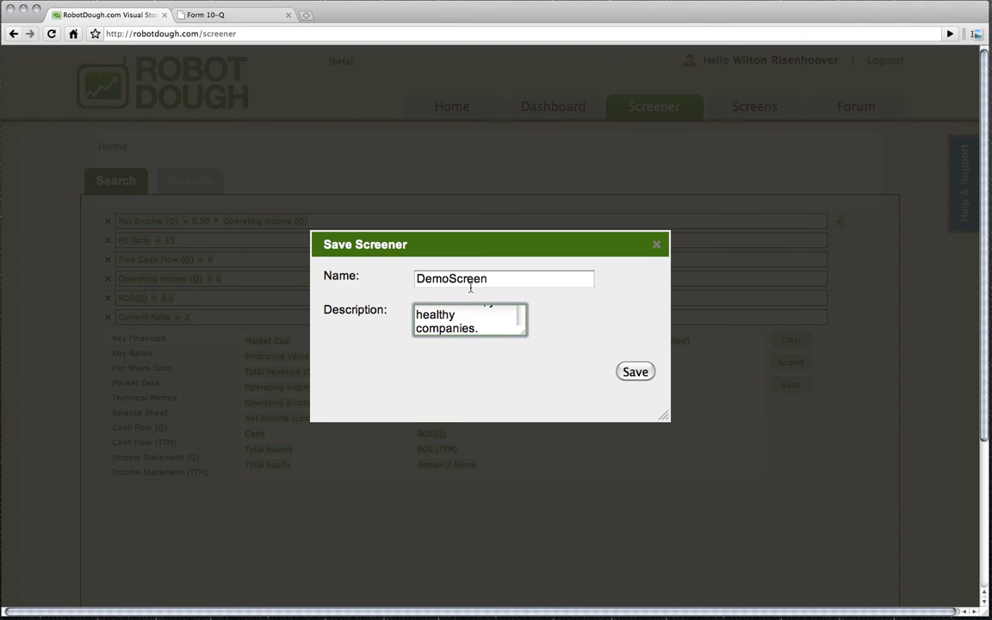
{"action": "type", "text": "."}
{"action": "left_click_drag", "start_coordinate": [524, 333], "coordinate": [622, 372]}
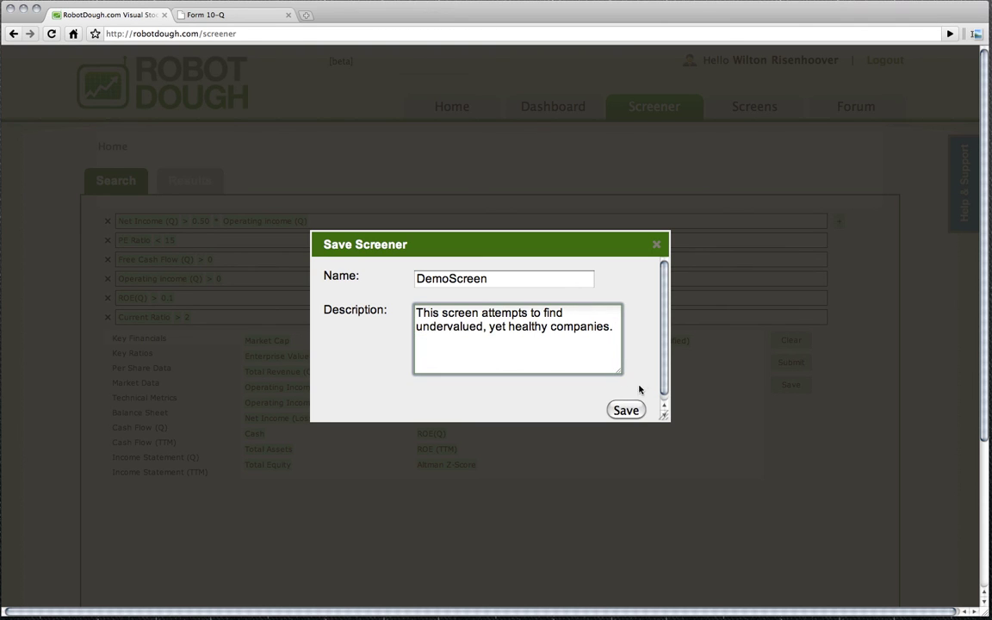
{"action": "left_click", "coordinate": [627, 411]}
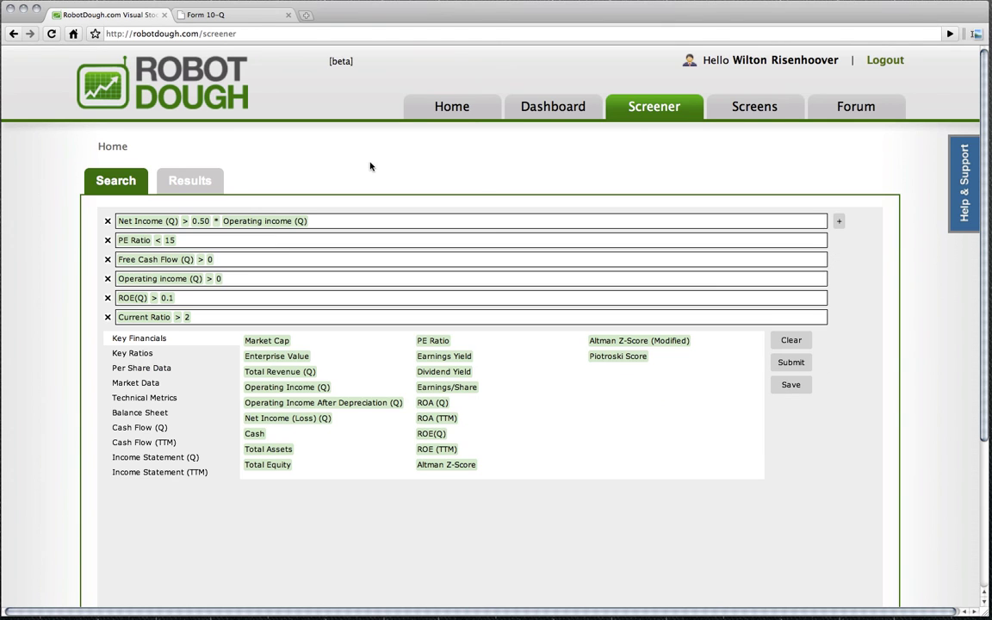
Step: View DemoScreen from the list of saved screens and review its rules and matching stocks
{"action": "left_click", "coordinate": [763, 107]}
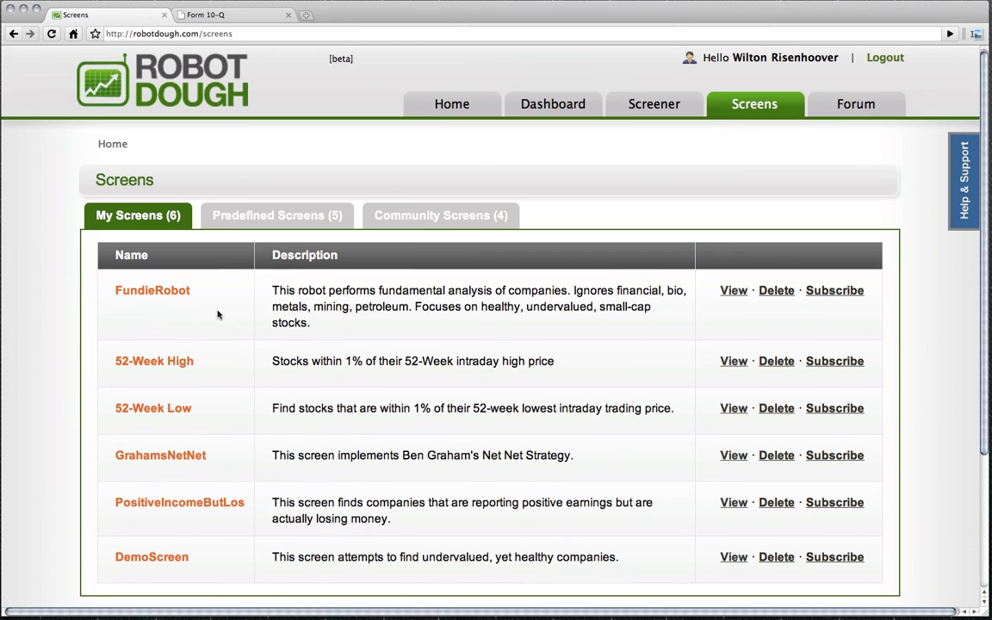
{"action": "scroll", "coordinate": [131, 497], "scroll_direction": "down", "scroll_amount": 2}
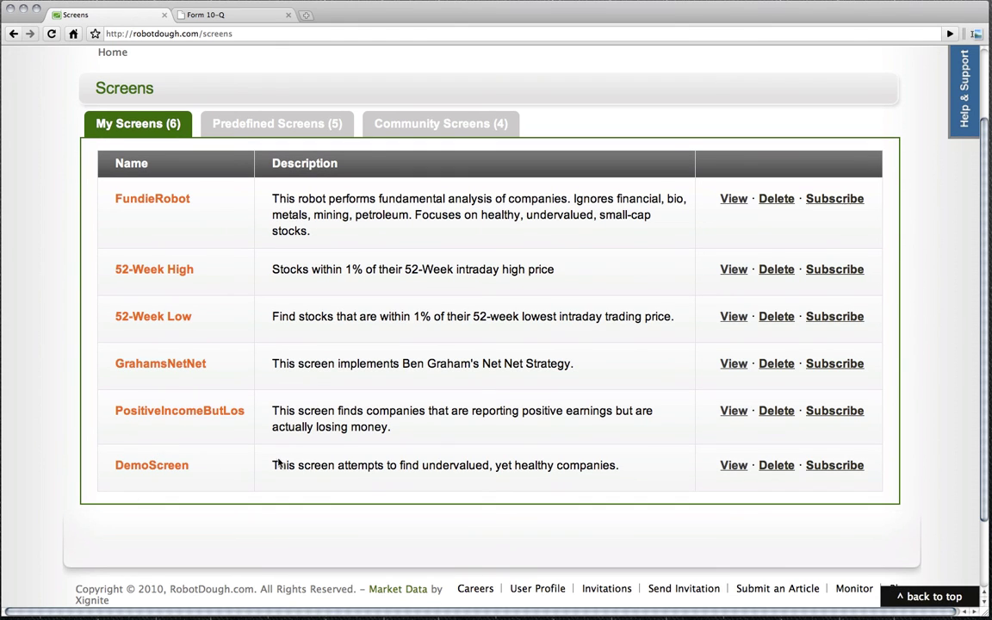
{"action": "left_click", "coordinate": [732, 466]}
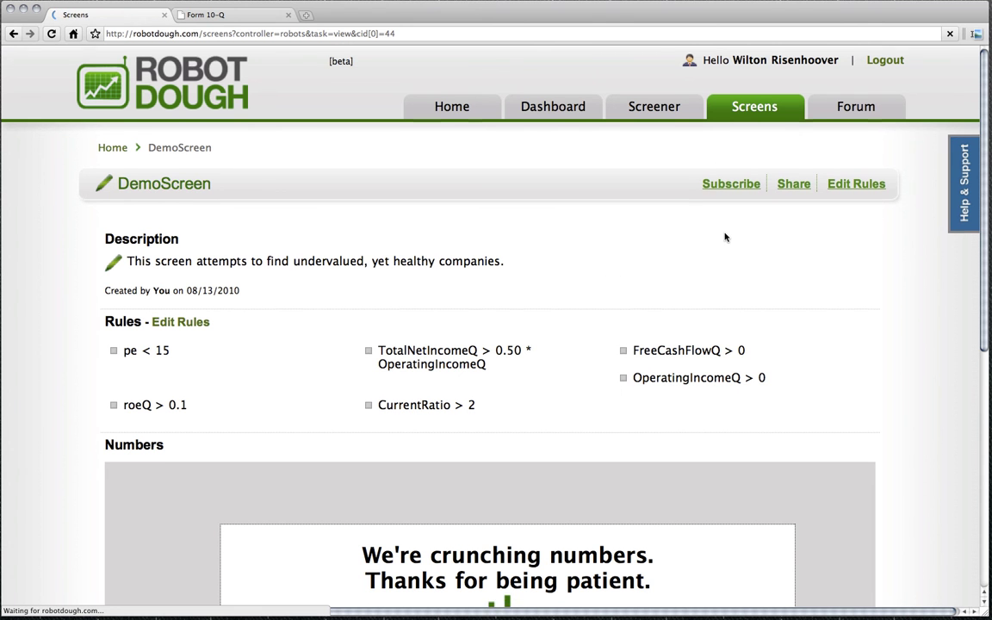
{"action": "scroll", "coordinate": [725, 235], "scroll_direction": "down", "scroll_amount": 4}
{"action": "scroll", "coordinate": [811, 220], "scroll_direction": "down", "scroll_amount": 1}
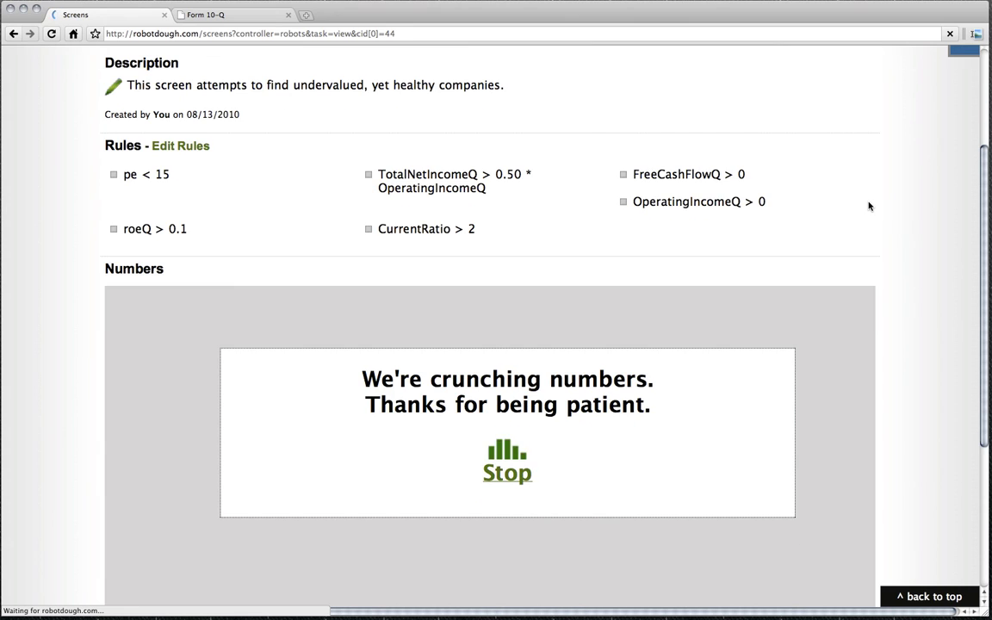
{"action": "scroll", "coordinate": [560, 336], "scroll_direction": "down", "scroll_amount": 8}
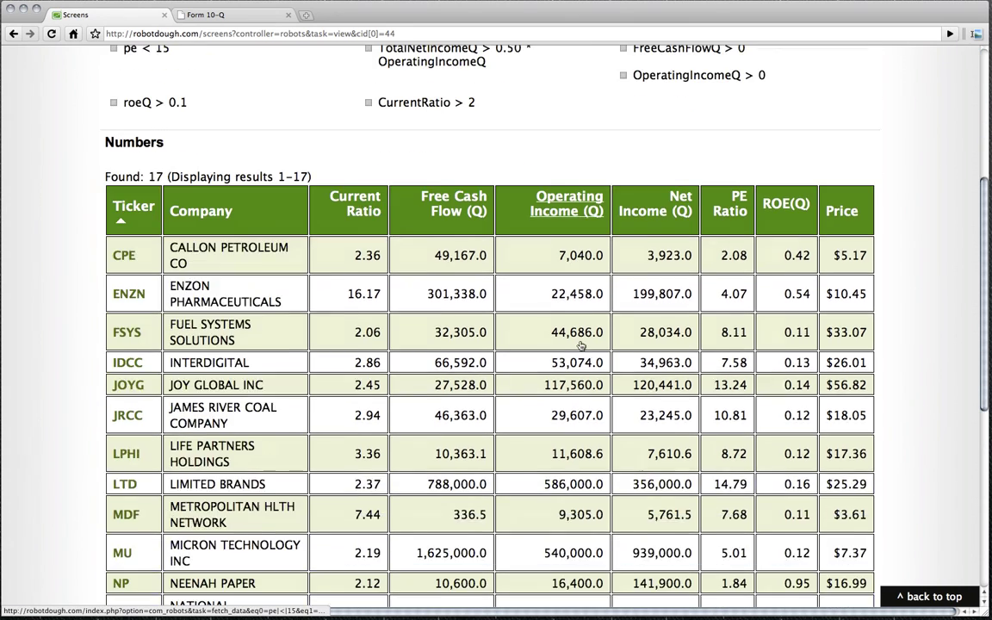
{"action": "scroll", "coordinate": [581, 347], "scroll_direction": "down", "scroll_amount": 1}
{"action": "scroll", "coordinate": [580, 348], "scroll_direction": "up", "scroll_amount": 14}
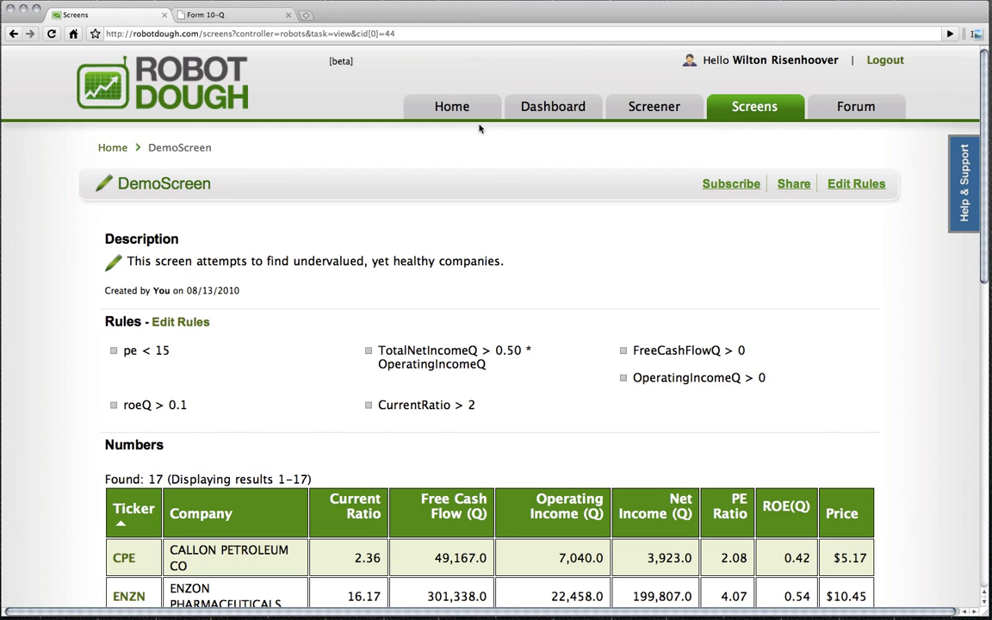
Step: Subscribe to DemoScreen and check the dashboard's watched stocks before returning to the list of saved screens
{"action": "left_click", "coordinate": [734, 184]}
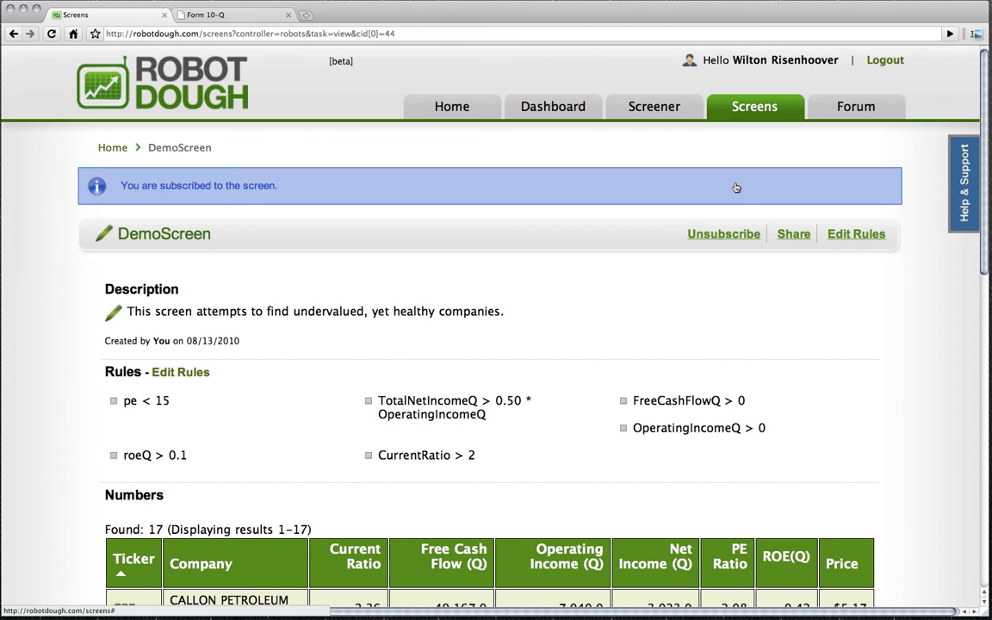
{"action": "left_click", "coordinate": [542, 109]}
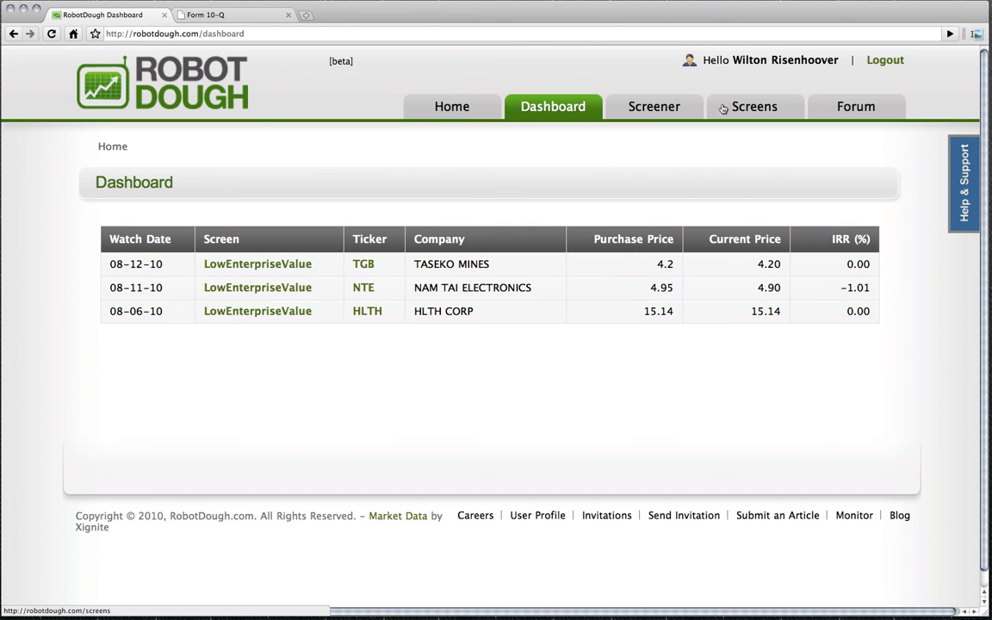
{"action": "left_click", "coordinate": [748, 107]}
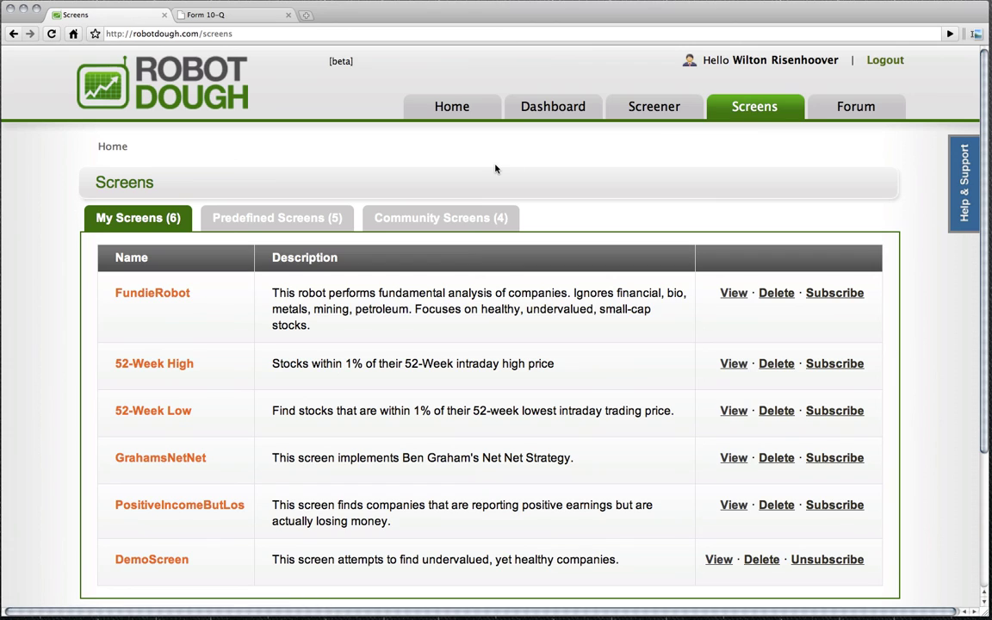